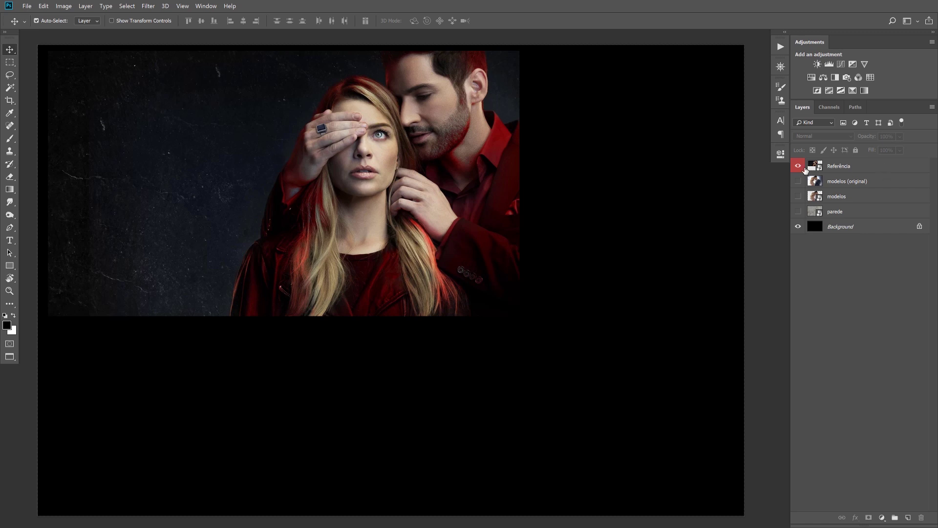
Compare the reference and couple layers, then delete the 'modelos (original)' layer.
{"action": "left_click", "coordinate": [804, 167]}
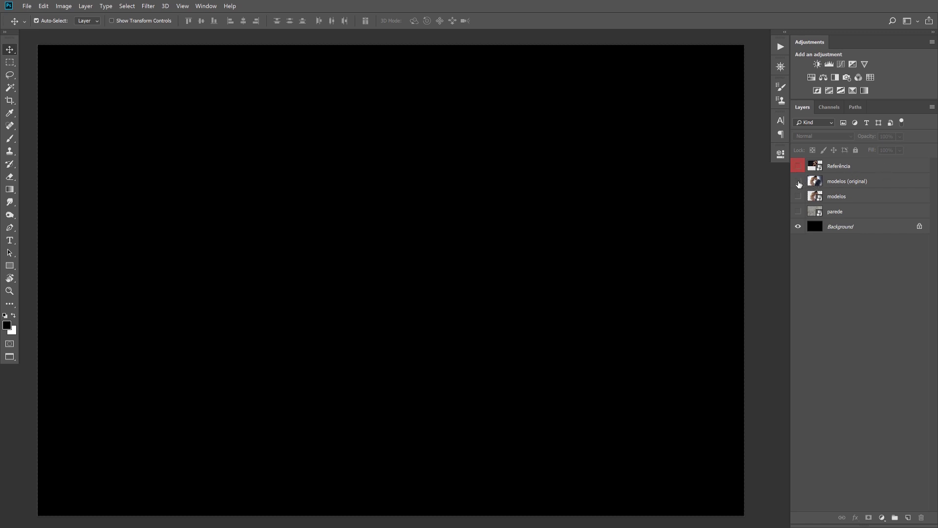
{"action": "left_click", "coordinate": [798, 181]}
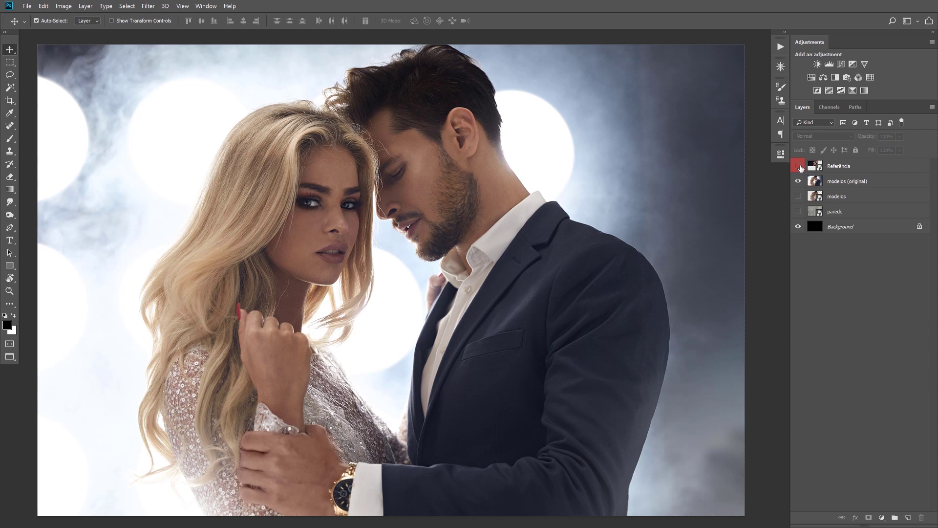
{"action": "left_click", "coordinate": [798, 166]}
{"action": "left_click", "coordinate": [799, 167]}
{"action": "left_click", "coordinate": [867, 188]}
{"action": "key", "text": "Delete"}
Hide the couple and Referência so the selected parede cracked wall fills the canvas.
{"action": "left_click", "coordinate": [798, 181]}
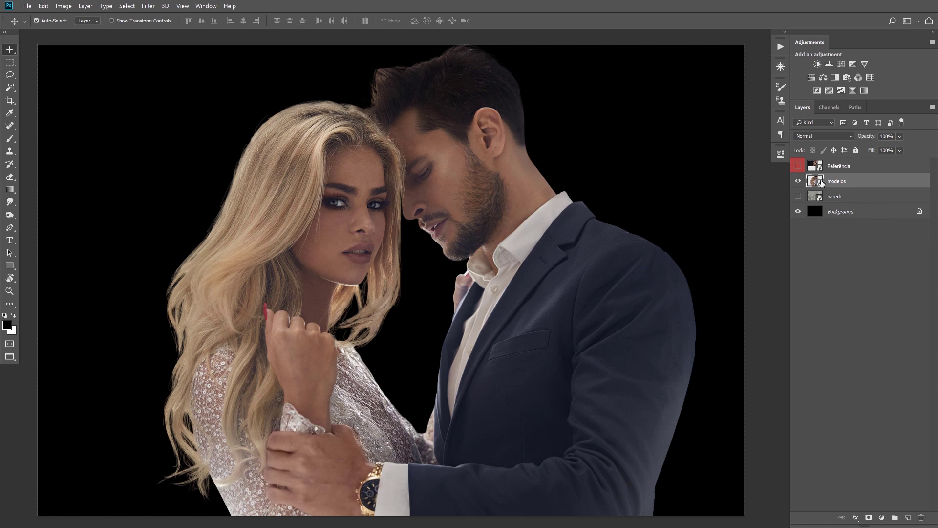
{"action": "left_click", "coordinate": [798, 180]}
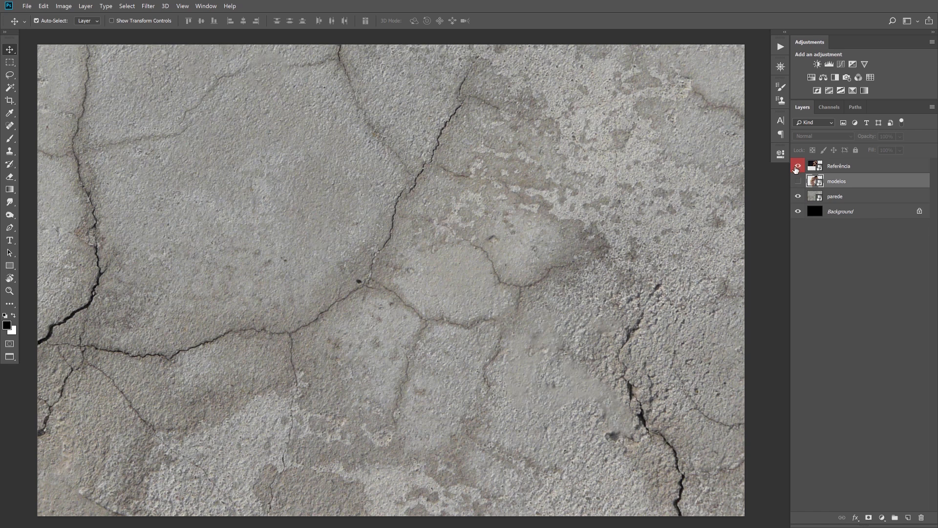
{"action": "left_click", "coordinate": [797, 167]}
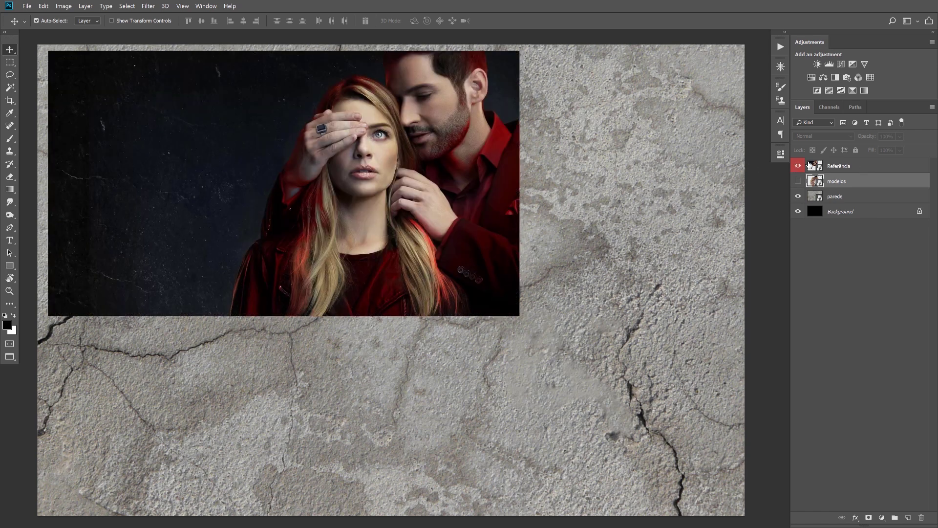
{"action": "left_click", "coordinate": [798, 165]}
{"action": "left_click", "coordinate": [848, 196]}
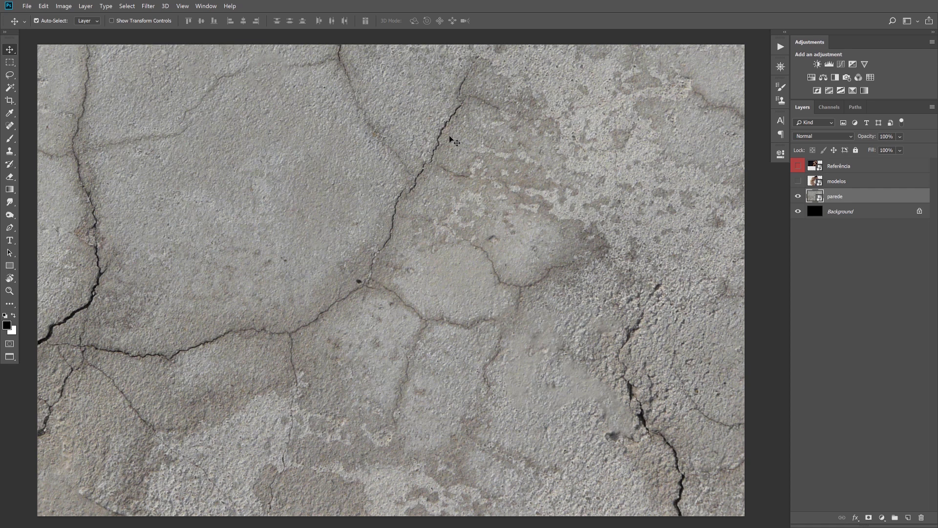
{"action": "left_click", "coordinate": [798, 196]}
{"action": "left_click", "coordinate": [798, 165]}
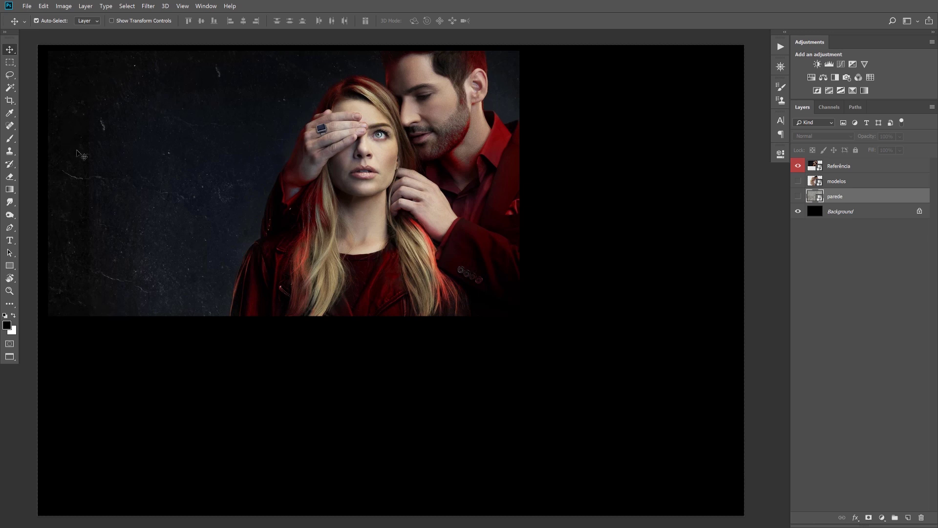
{"action": "left_click_drag", "start_coordinate": [815, 166], "coordinate": [815, 188]}
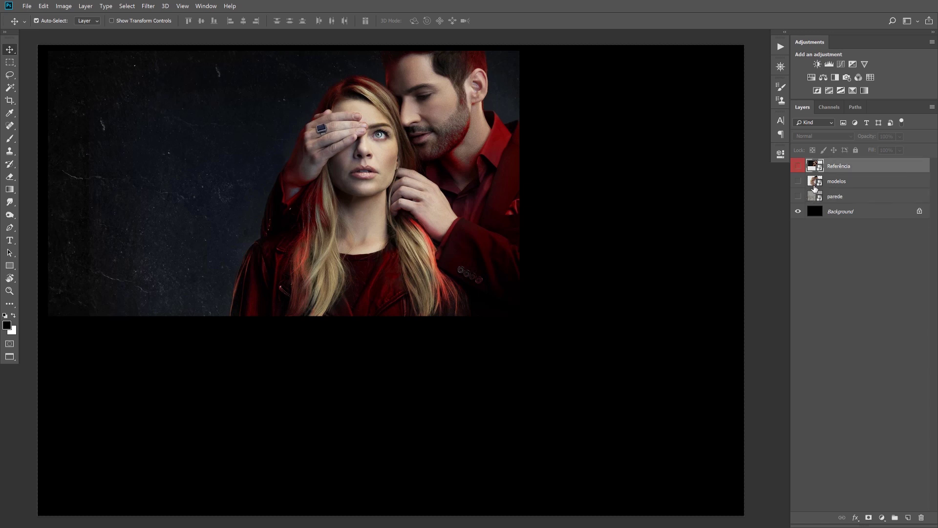
{"action": "left_click", "coordinate": [798, 196]}
{"action": "left_click", "coordinate": [844, 201]}
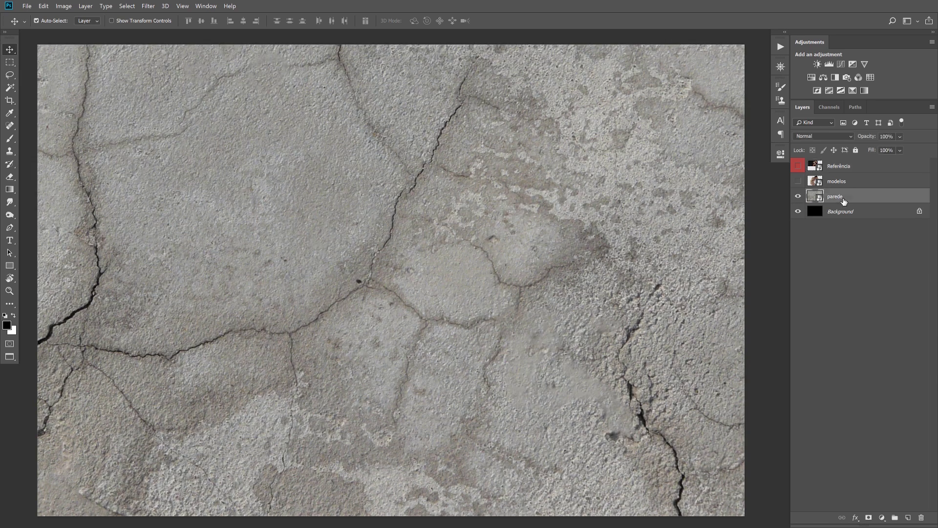
Group the parede layer with Ctrl+G, name the group 'fundo', and reselect parede.
{"action": "key", "text": "ctrl"}
{"action": "key", "text": "ctrl+g"}
{"action": "double_click", "coordinate": [838, 195]}
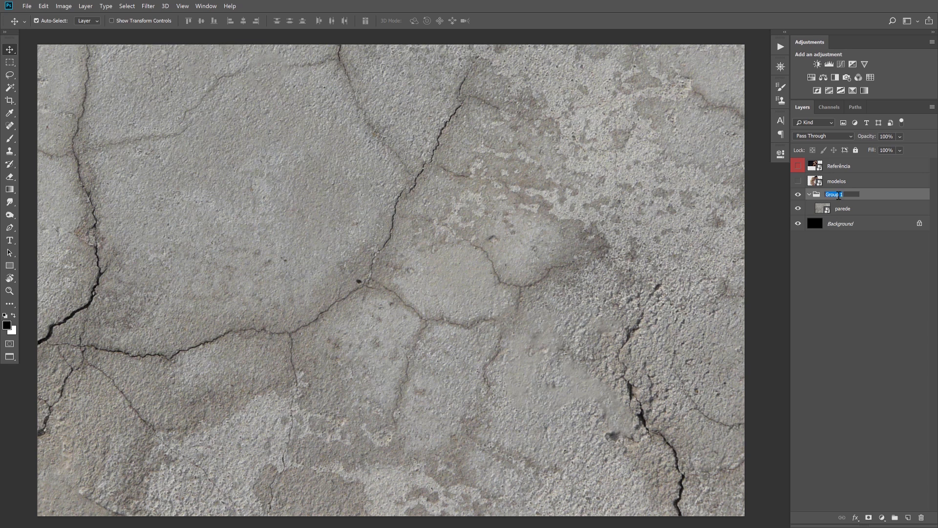
{"action": "type", "text": "do"}
{"action": "key", "text": "Return"}
{"action": "left_click", "coordinate": [856, 213]}
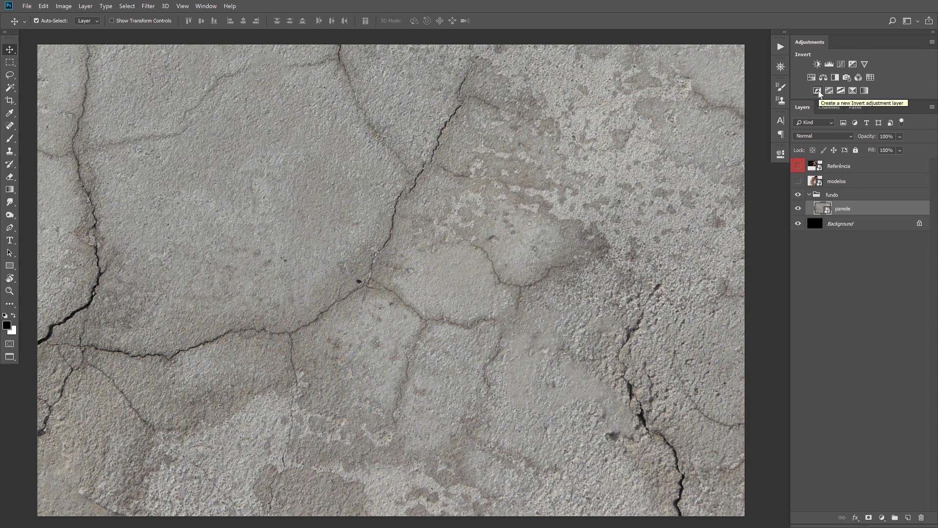
Add an Invert adjustment above parede at 89% opacity and show Referência.
{"action": "left_click", "coordinate": [818, 91]}
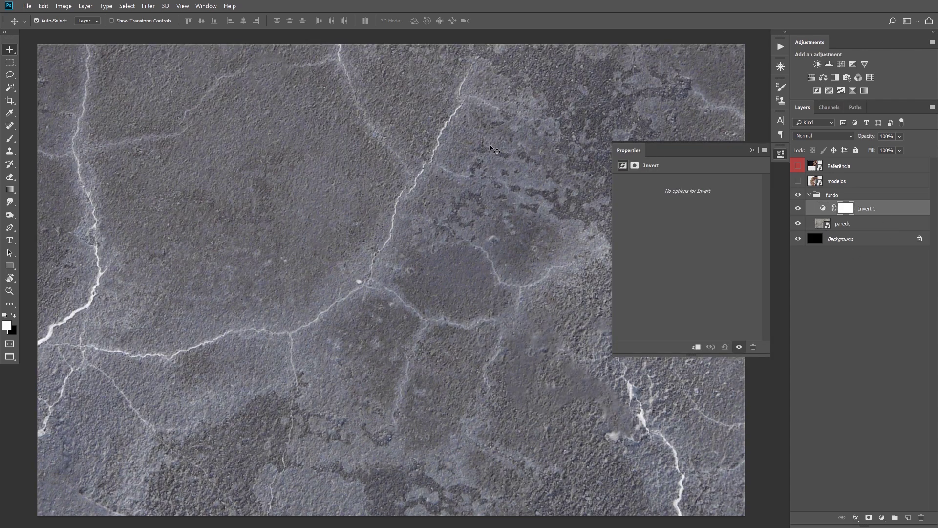
{"action": "left_click", "coordinate": [752, 150]}
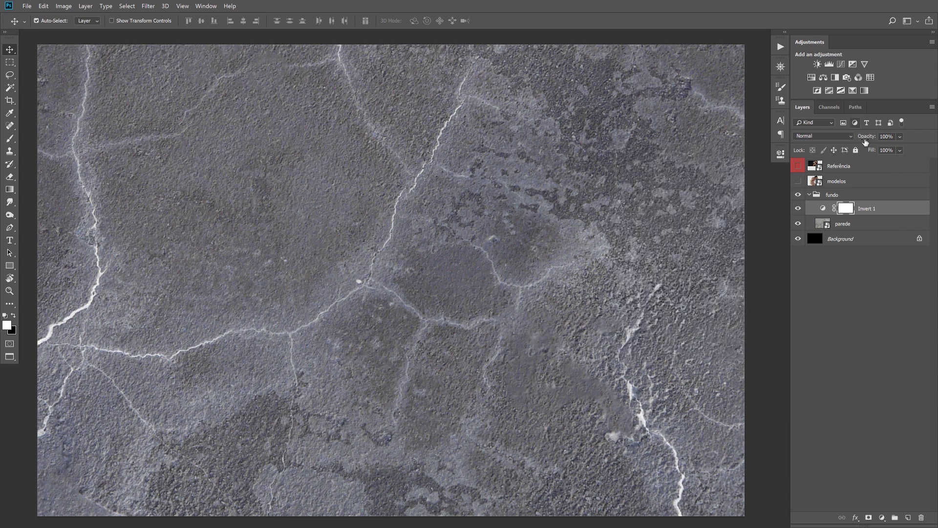
{"action": "left_click_drag", "start_coordinate": [873, 138], "coordinate": [868, 139]}
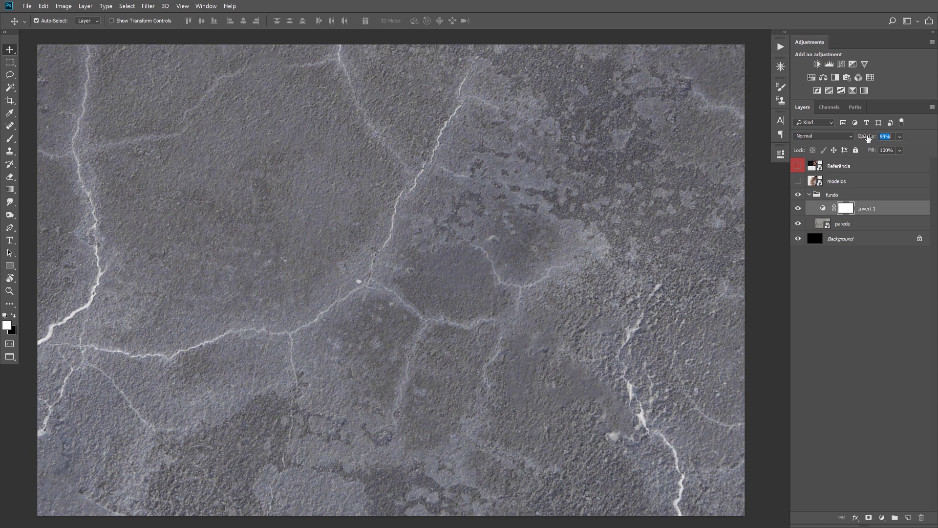
{"action": "left_click_drag", "start_coordinate": [868, 139], "coordinate": [866, 138]}
{"action": "left_click", "coordinate": [799, 166]}
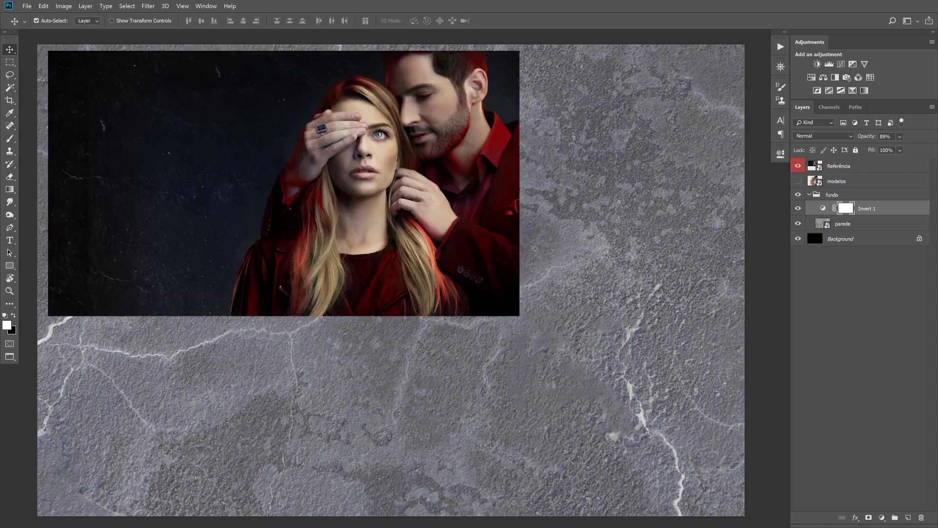
Add a Curves adjustment and pull its top endpoint and a midpoint down to darken the wall.
{"action": "left_click", "coordinate": [842, 66]}
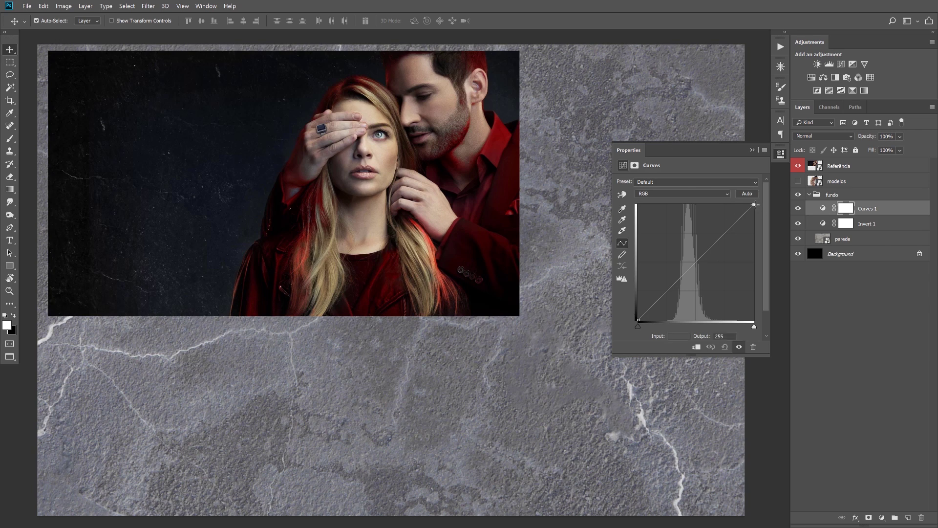
{"action": "left_click_drag", "start_coordinate": [754, 204], "coordinate": [770, 243]}
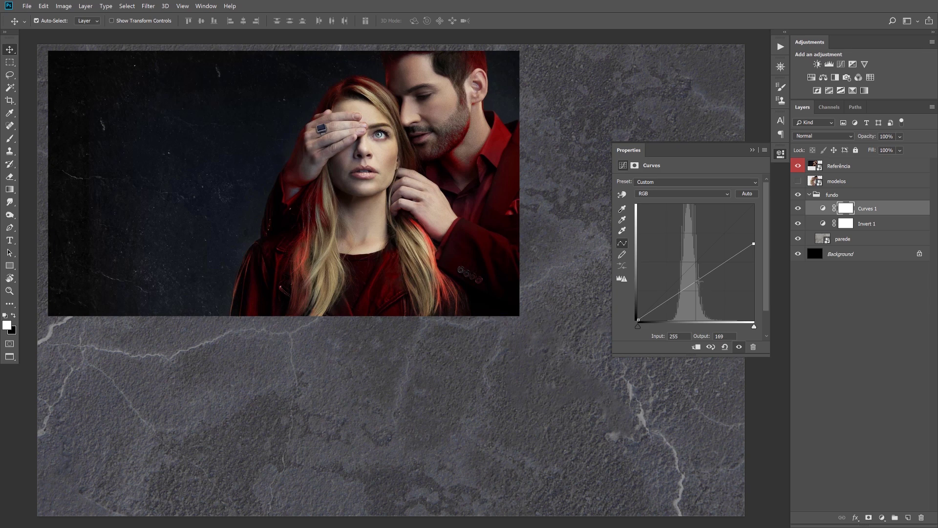
{"action": "left_click_drag", "start_coordinate": [701, 277], "coordinate": [701, 288]}
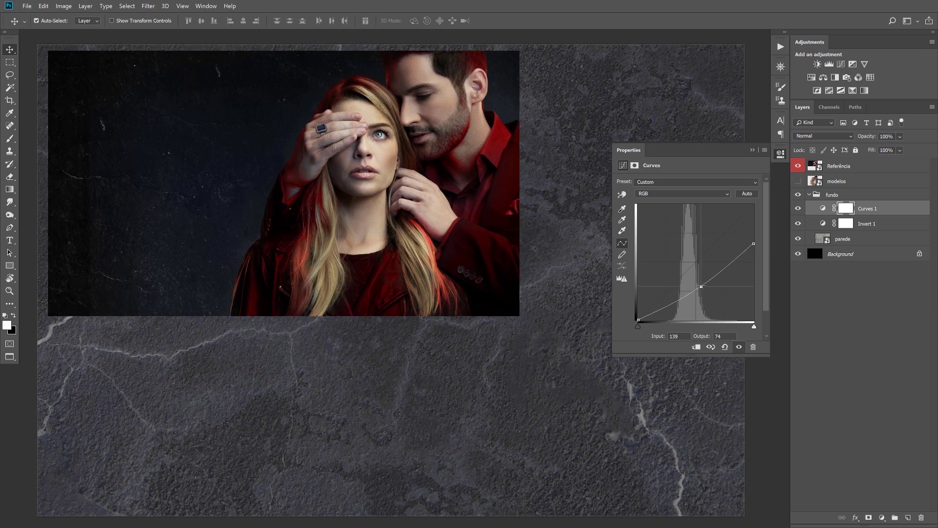
{"action": "left_click_drag", "start_coordinate": [753, 244], "coordinate": [759, 264]}
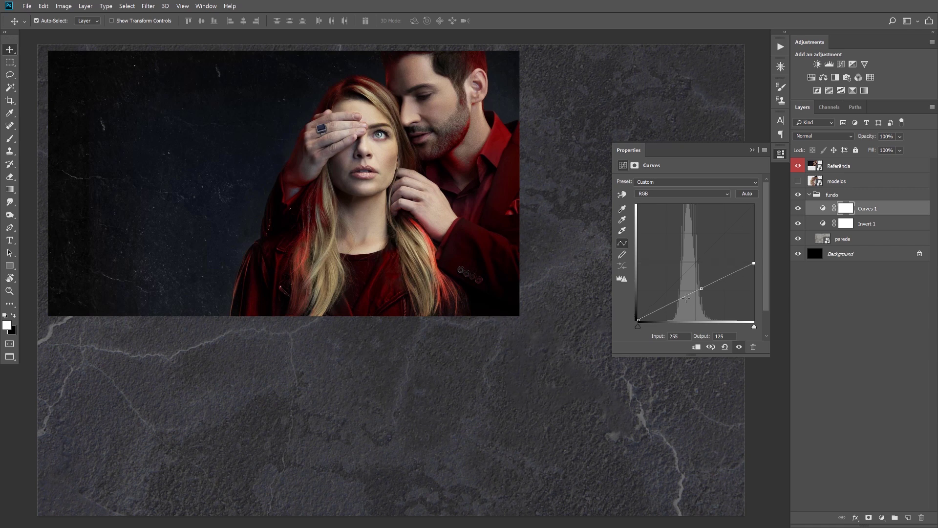
{"action": "left_click_drag", "start_coordinate": [701, 289], "coordinate": [703, 301]}
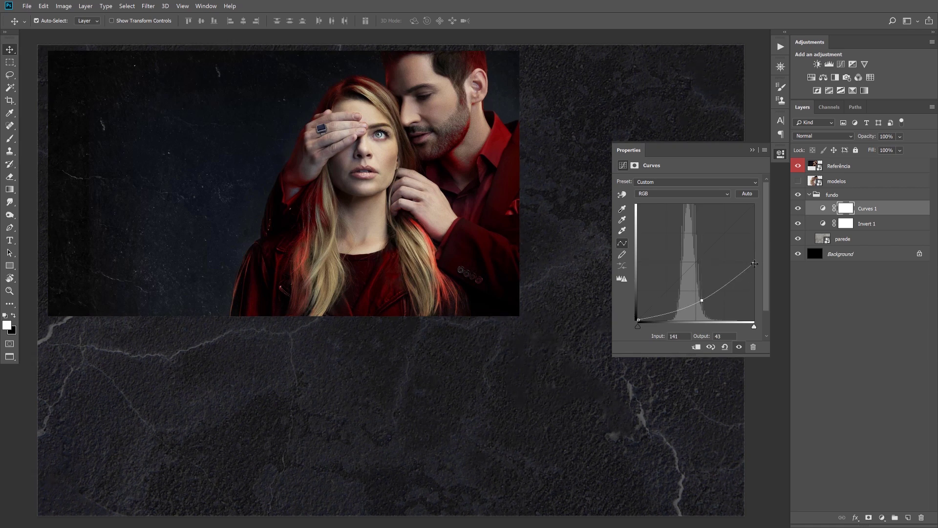
{"action": "left_click_drag", "start_coordinate": [759, 264], "coordinate": [759, 283]}
{"action": "left_click_drag", "start_coordinate": [702, 300], "coordinate": [706, 308]}
Fine-tune the curve's top end and midpoint to Output 38, then hide Referência.
{"action": "left_click_drag", "start_coordinate": [753, 282], "coordinate": [754, 286]}
{"action": "left_click_drag", "start_coordinate": [706, 308], "coordinate": [706, 305]}
{"action": "left_click_drag", "start_coordinate": [754, 286], "coordinate": [754, 281]}
{"action": "left_click_drag", "start_coordinate": [706, 305], "coordinate": [705, 304]}
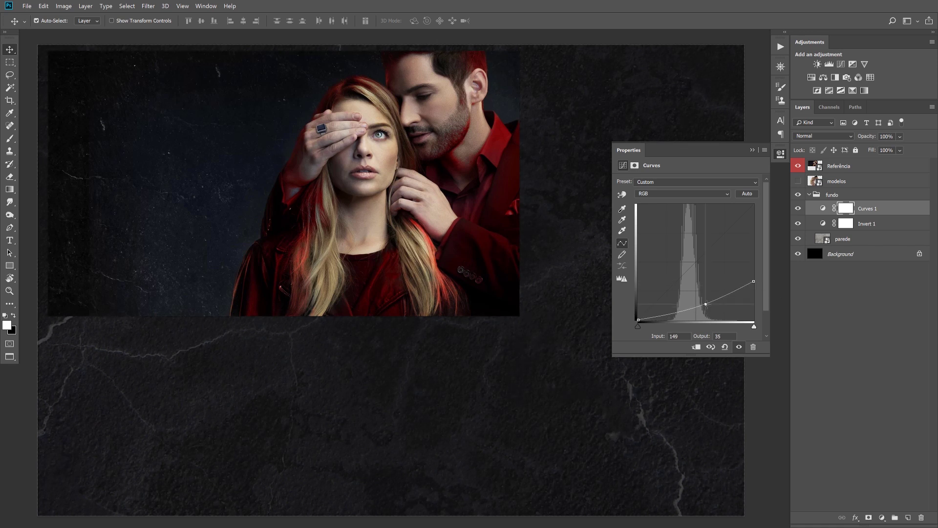
{"action": "left_click_drag", "start_coordinate": [754, 281], "coordinate": [754, 279]}
{"action": "left_click_drag", "start_coordinate": [706, 304], "coordinate": [705, 303]}
{"action": "left_click", "coordinate": [753, 150]}
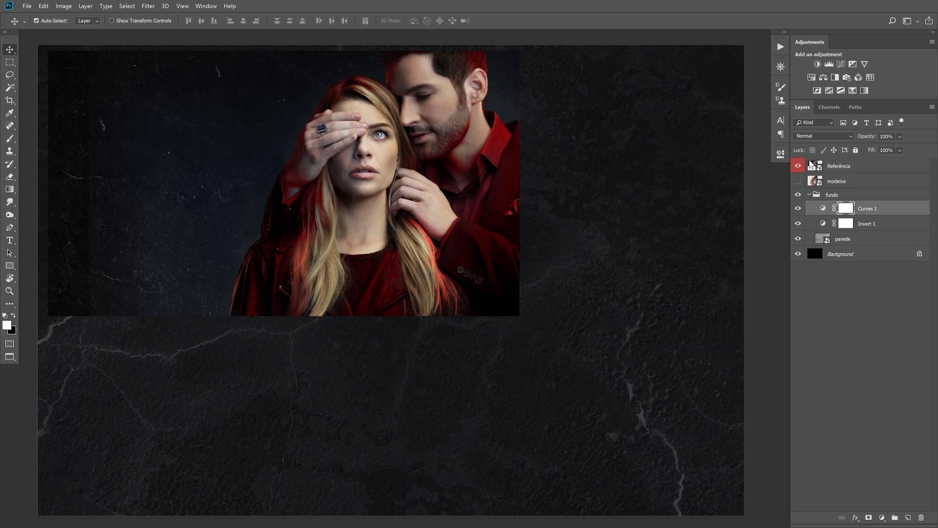
{"action": "left_click", "coordinate": [798, 166]}
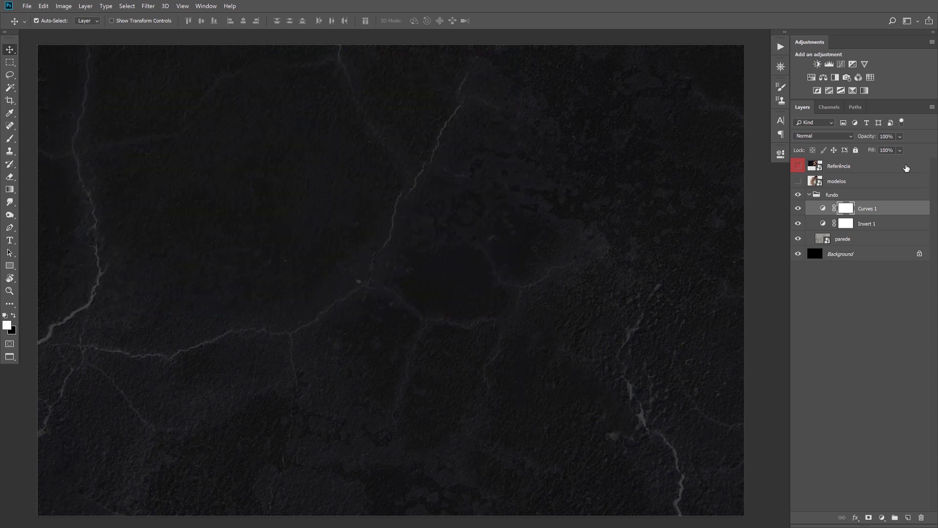
Add Curves 2 bent downward to push the wall nearly black, and select the Gradient Tool.
{"action": "left_click", "coordinate": [841, 64]}
{"action": "left_click_drag", "start_coordinate": [708, 250], "coordinate": [708, 269]}
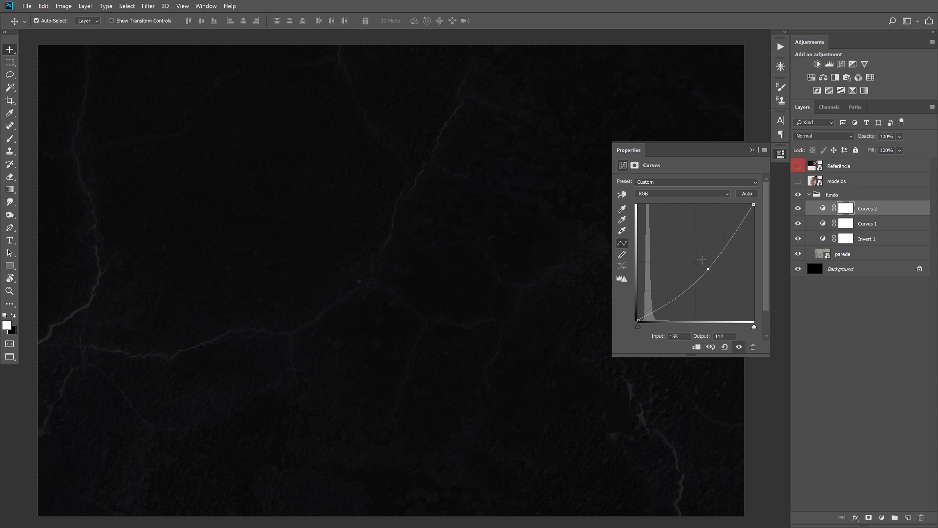
{"action": "left_click", "coordinate": [751, 151]}
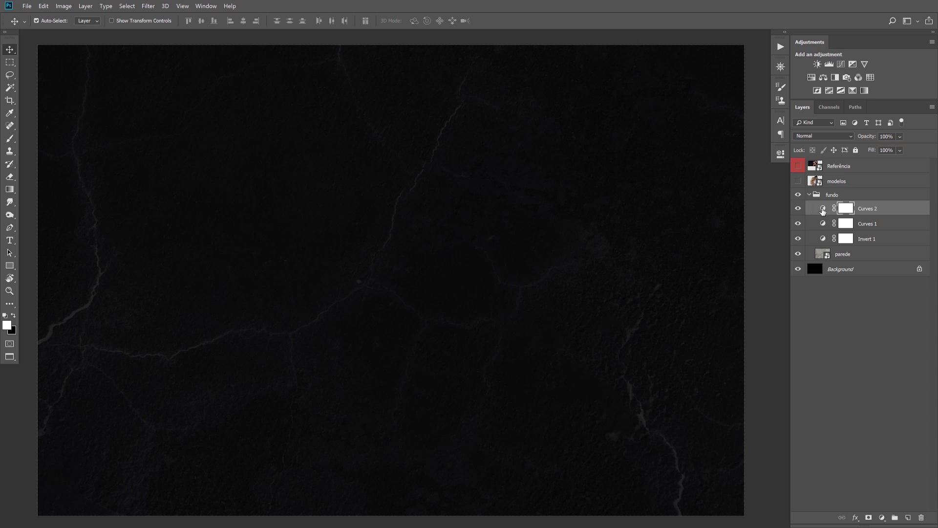
{"action": "left_click", "coordinate": [11, 190]}
{"action": "left_click", "coordinate": [50, 191]}
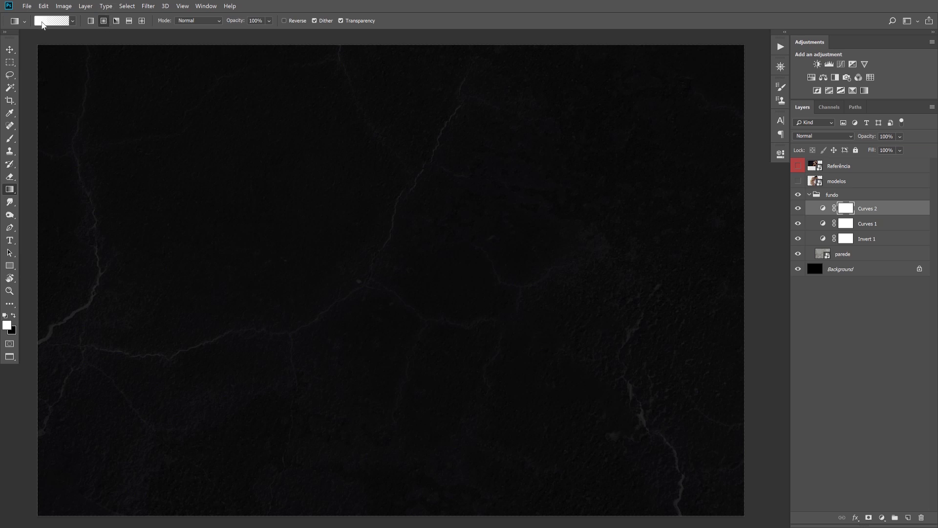
Set black foreground and try a radial gradient in the Curves 2 mask, then undo it.
{"action": "left_click", "coordinate": [13, 315]}
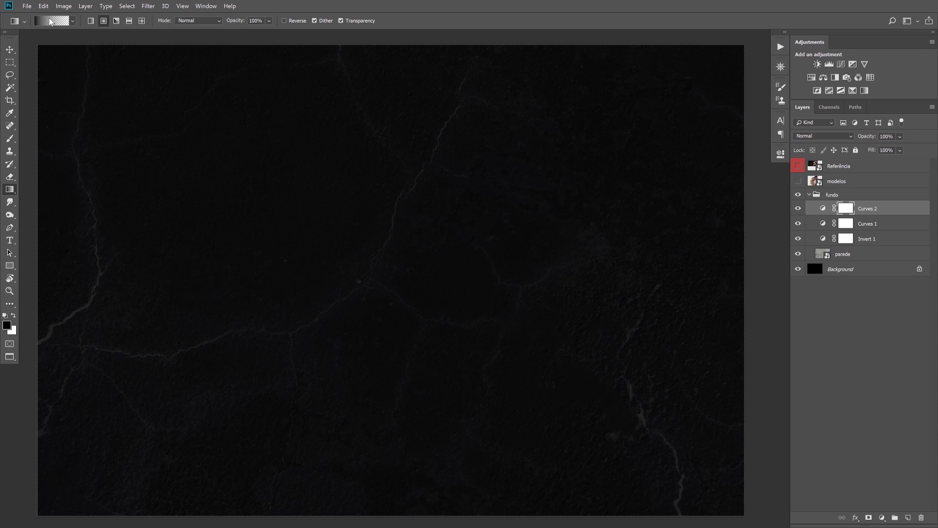
{"action": "left_click", "coordinate": [845, 208], "text": "alt"}
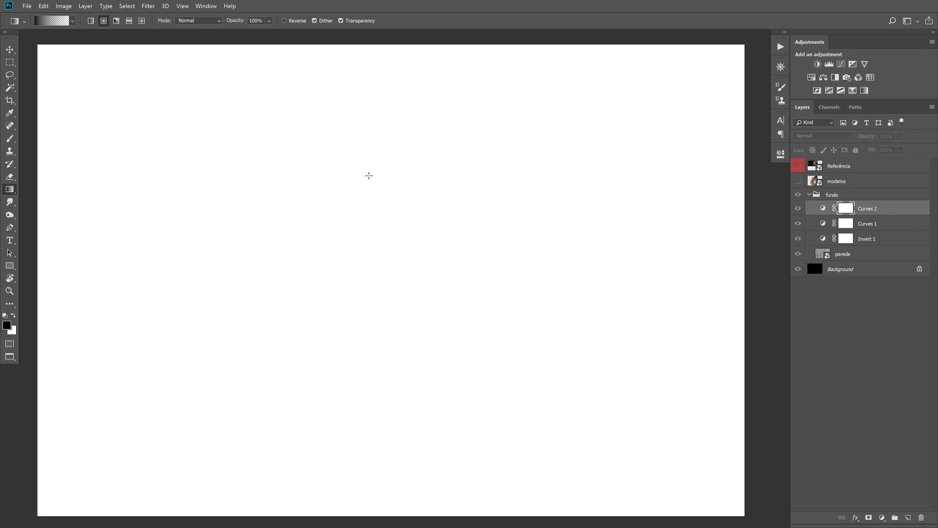
{"action": "left_click_drag", "start_coordinate": [369, 175], "coordinate": [612, 450]}
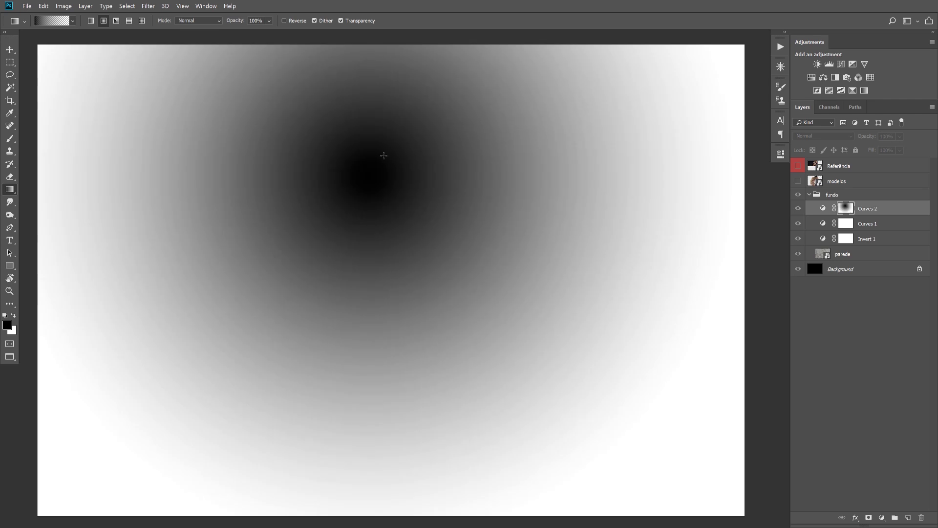
{"action": "key", "text": "ctrl+z"}
{"action": "left_click", "coordinate": [845, 209], "text": "alt"}
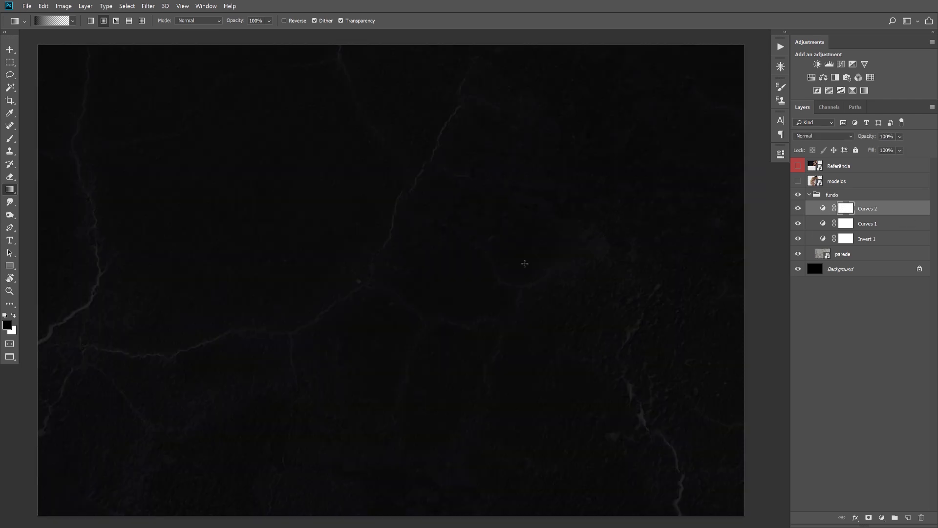
Redraw radial gradients in the Curves 2 mask to relight the wall, then show Referência.
{"action": "mouse_move", "coordinate": [518, 252]}
{"action": "left_mouse_down"}
{"action": "mouse_move", "coordinate": [712, 513]}
{"action": "mouse_move", "coordinate": [556, 314]}
{"action": "left_mouse_up"}
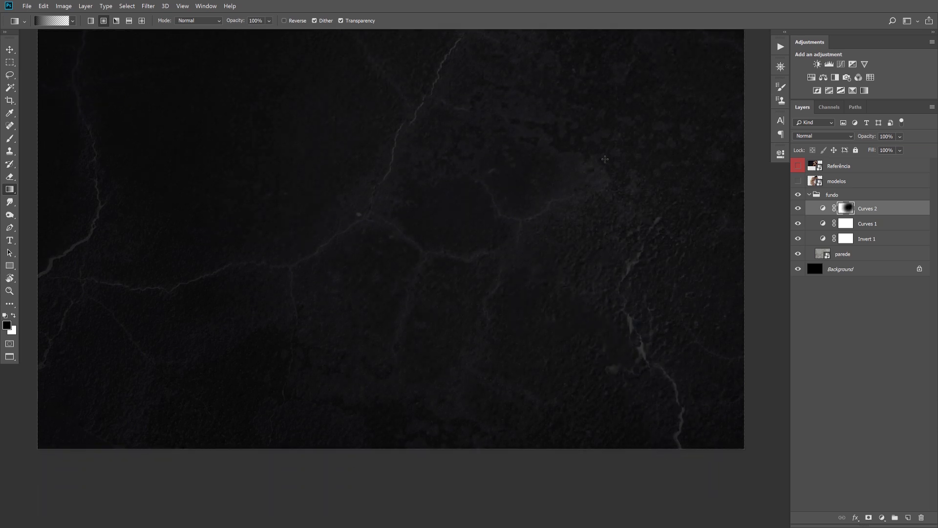
{"action": "left_click_drag", "start_coordinate": [195, 233], "coordinate": [337, 488]}
{"action": "mouse_move", "coordinate": [464, 308]}
{"action": "left_mouse_down"}
{"action": "mouse_move", "coordinate": [479, 413]}
{"action": "mouse_move", "coordinate": [471, 387]}
{"action": "left_mouse_up"}
{"action": "scroll", "coordinate": [443, 258], "scroll_direction": "down", "scroll_amount": 2}
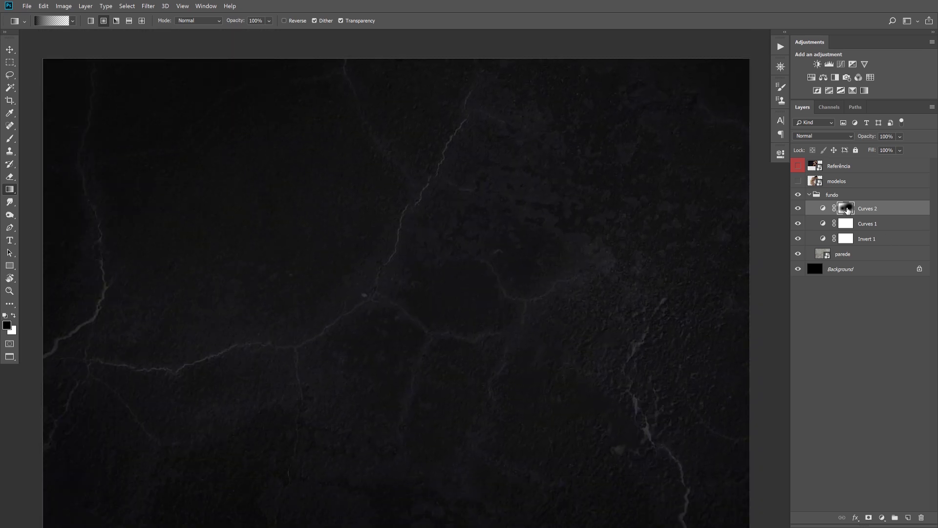
{"action": "left_click_drag", "start_coordinate": [494, 458], "coordinate": [488, 453]}
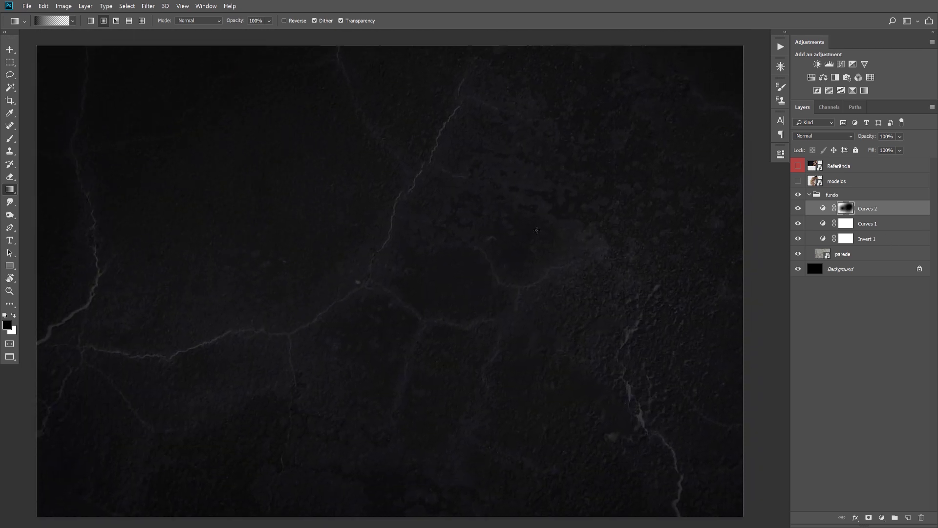
{"action": "left_click", "coordinate": [798, 166]}
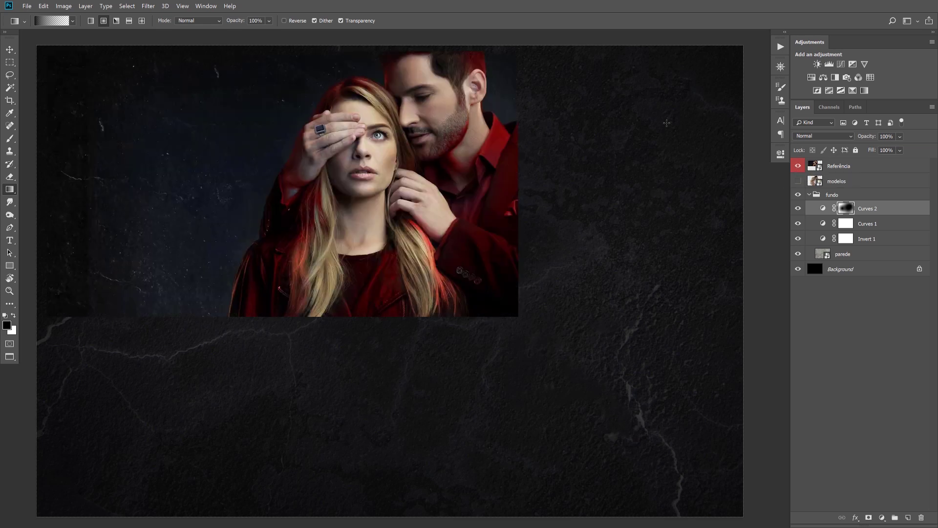
{"action": "key", "text": "v"}
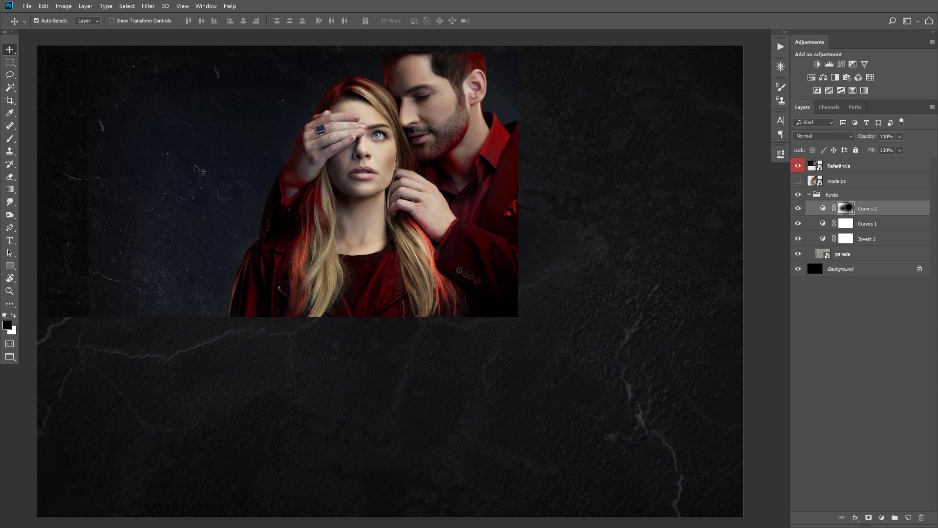
{"action": "left_click", "coordinate": [15, 332]}
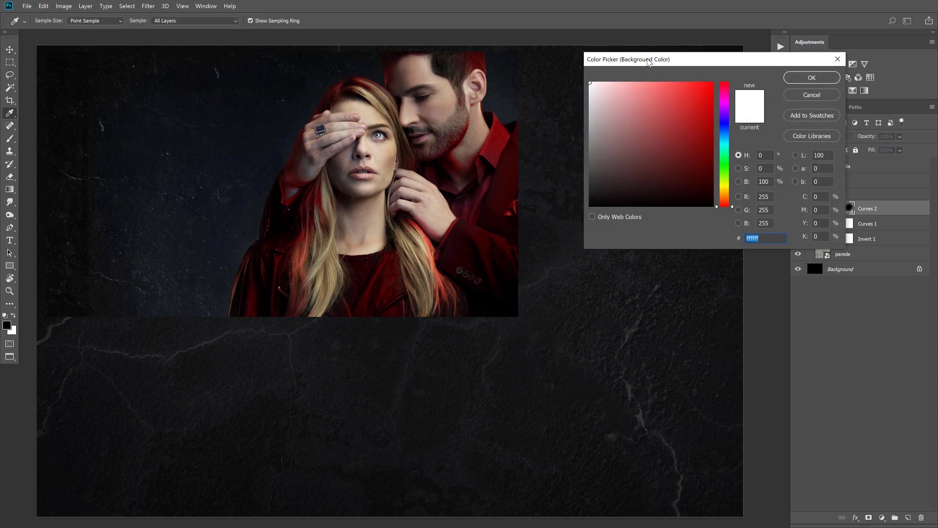
{"action": "left_click_drag", "start_coordinate": [651, 68], "coordinate": [535, 87]}
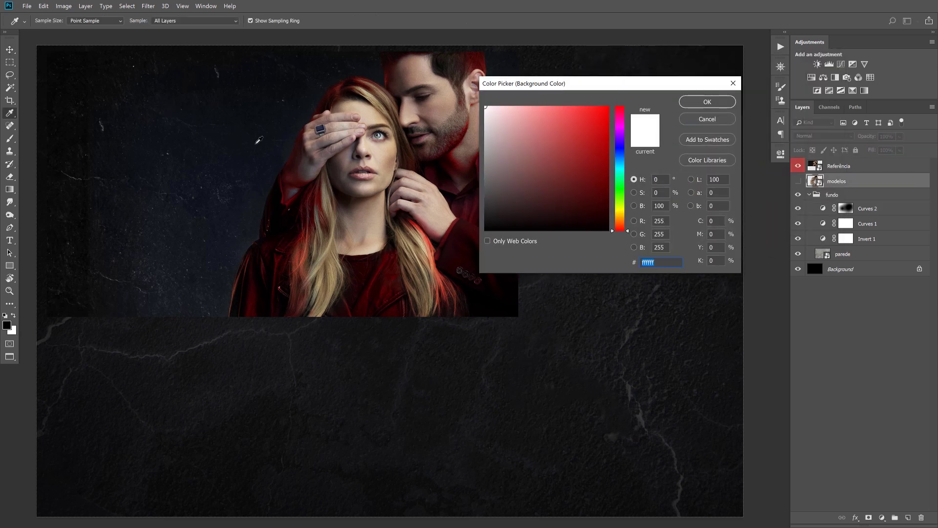
{"action": "left_click", "coordinate": [232, 141]}
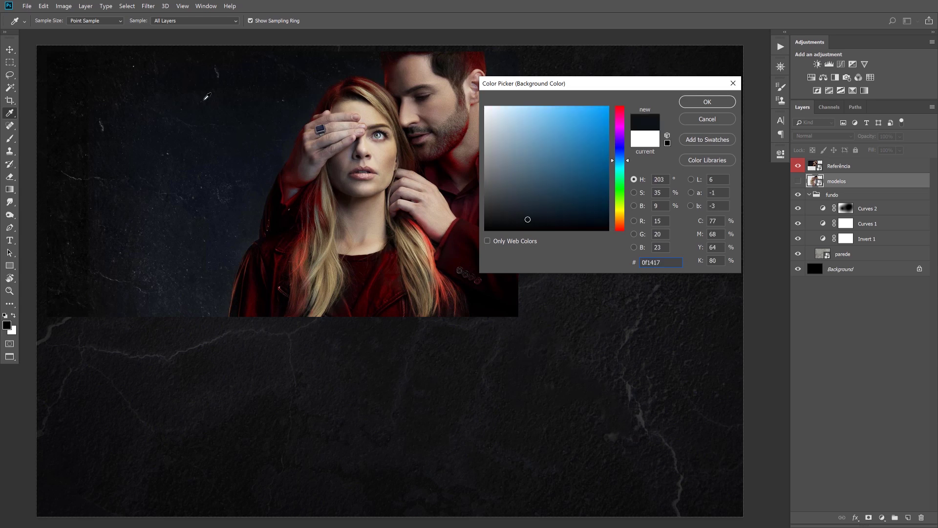
{"action": "left_click", "coordinate": [204, 109]}
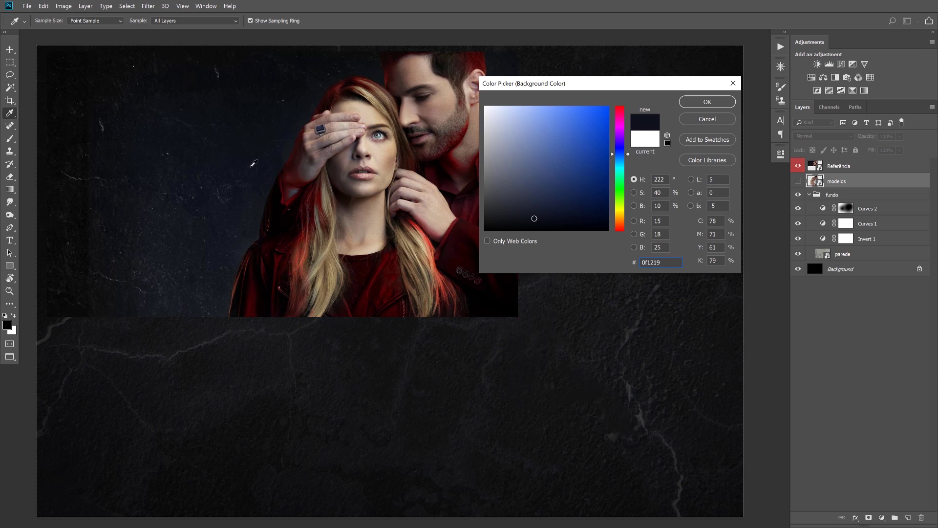
{"action": "left_click", "coordinate": [704, 120]}
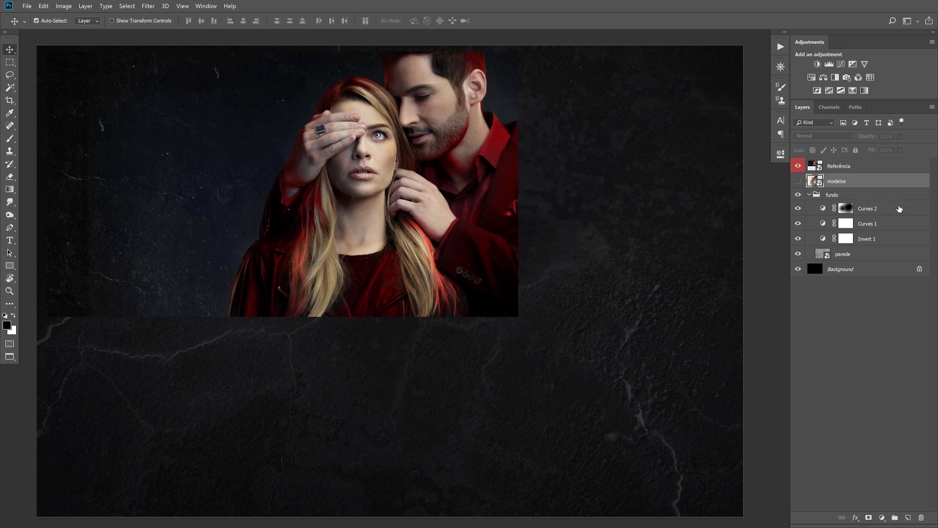
{"action": "left_click", "coordinate": [898, 209]}
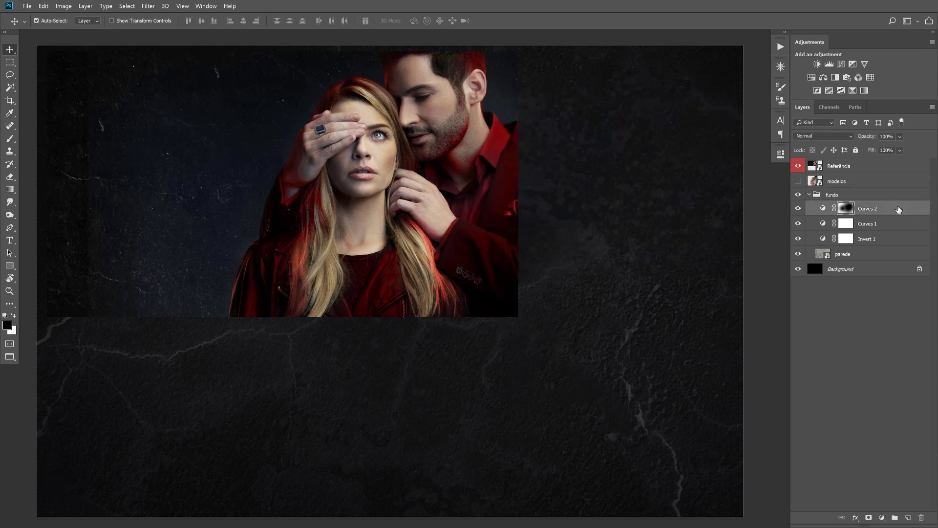
Add Color Balance to fundo with Shadows set to Cyan/Red -5 and Yellow/Blue +2.
{"action": "left_click", "coordinate": [823, 77]}
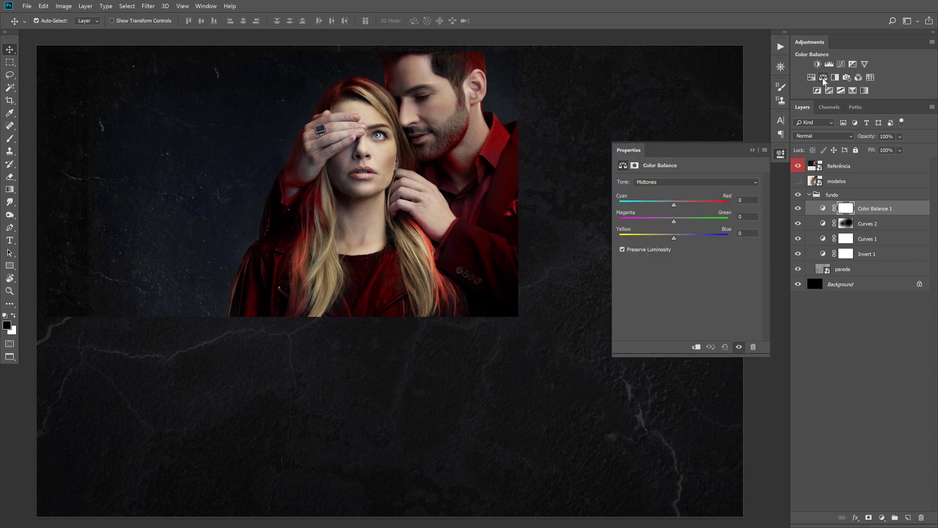
{"action": "left_click", "coordinate": [658, 185]}
{"action": "left_click_drag", "start_coordinate": [676, 239], "coordinate": [678, 238]}
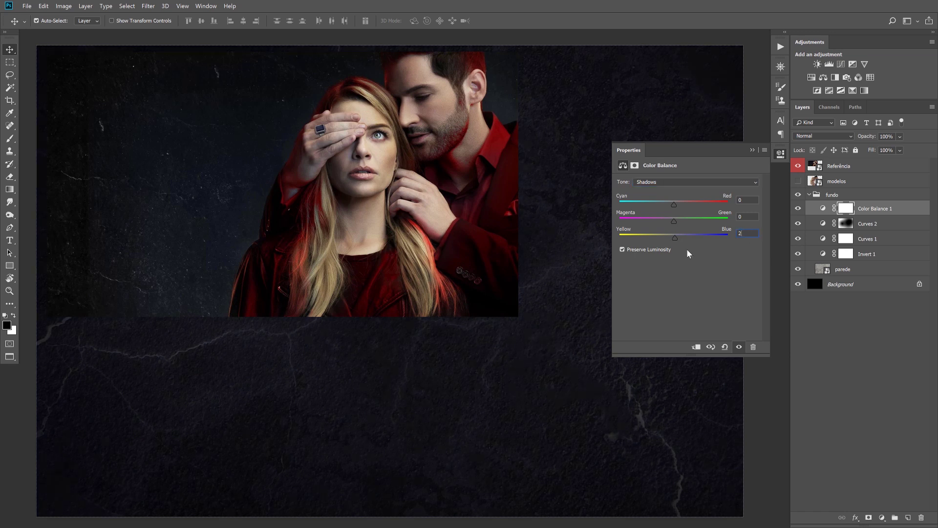
{"action": "type", "text": "3"}
{"action": "key", "text": "BackSpace"}
{"action": "type", "text": "2"}
{"action": "left_click_drag", "start_coordinate": [675, 206], "coordinate": [673, 211]}
{"action": "key", "text": "Tab"}
{"action": "type", "text": "-5"}
{"action": "left_click", "coordinate": [752, 151]}
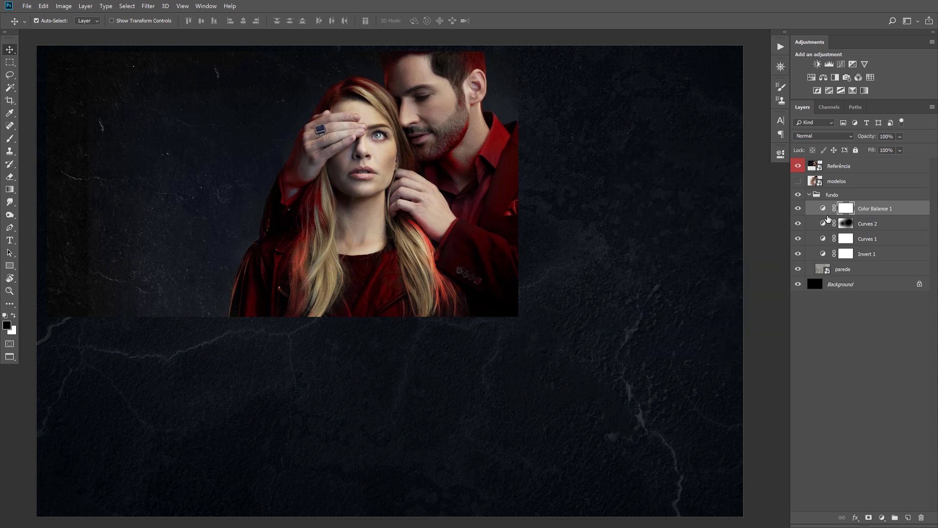
Hide Referência, zoom out, and select the parede wall layer.
{"action": "left_click", "coordinate": [798, 166]}
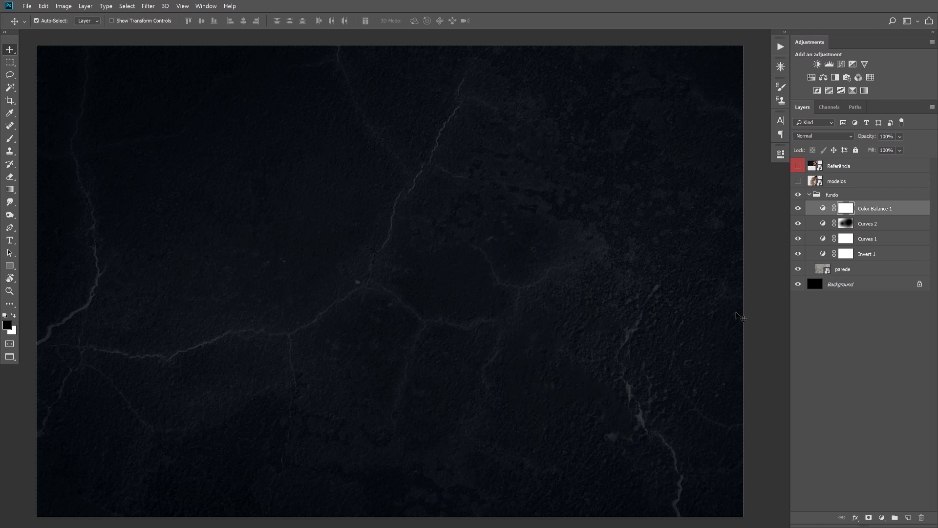
{"action": "key", "text": "ctrl+minus"}
{"action": "key", "text": "ctrl+minus"}
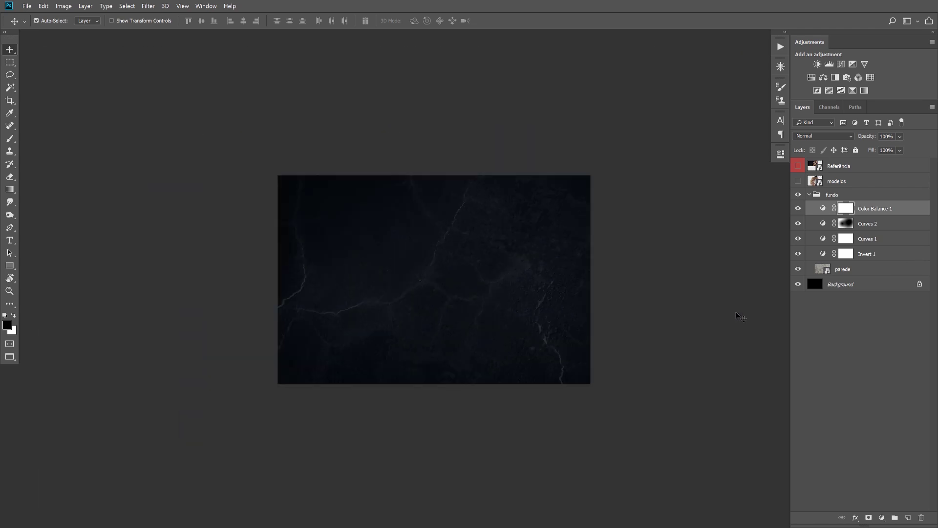
{"action": "left_click", "coordinate": [860, 255]}
{"action": "left_click", "coordinate": [863, 272]}
Free-transform parede, repositioning it and scaling to about 74%, then recentre the view.
{"action": "key", "text": "ctrl+t"}
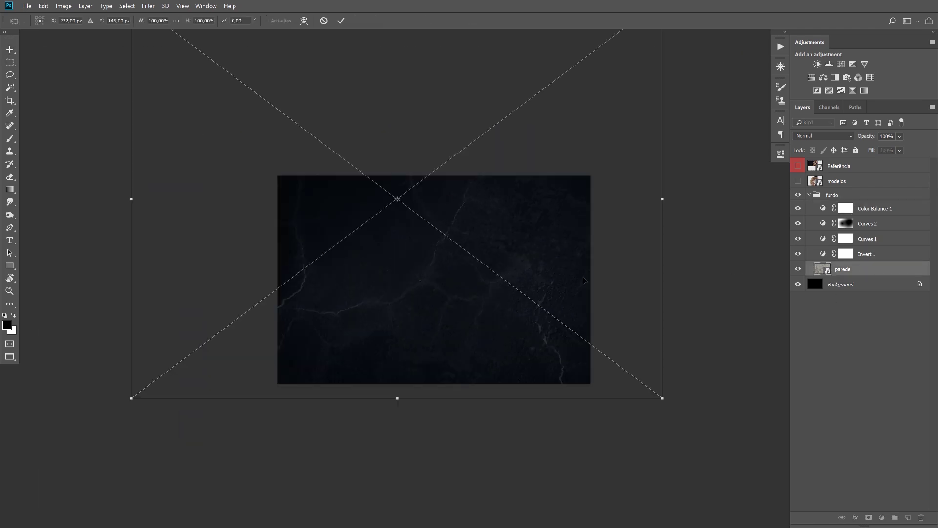
{"action": "mouse_move", "coordinate": [583, 276]}
{"action": "left_mouse_down"}
{"action": "mouse_move", "coordinate": [626, 264]}
{"action": "mouse_move", "coordinate": [622, 322]}
{"action": "left_mouse_up"}
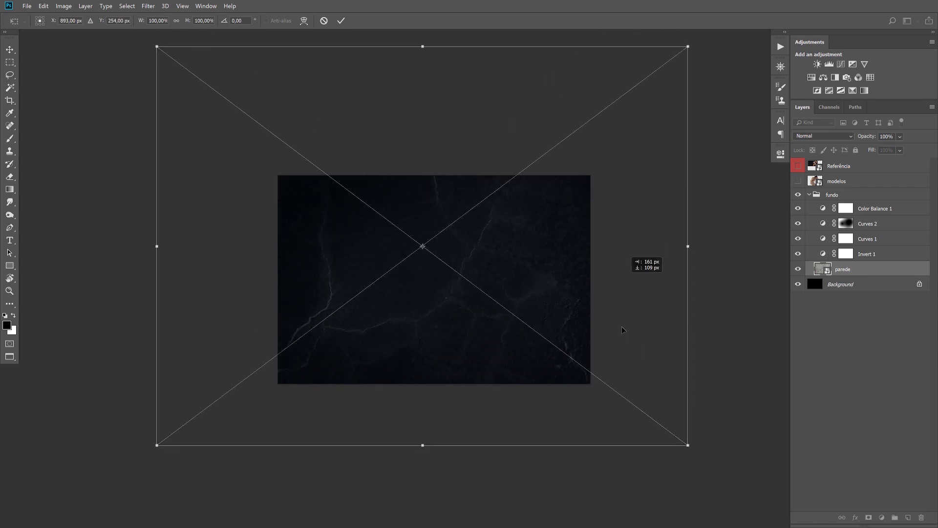
{"action": "left_click_drag", "start_coordinate": [689, 53], "coordinate": [642, 170]}
{"action": "left_click_drag", "start_coordinate": [603, 286], "coordinate": [581, 285]}
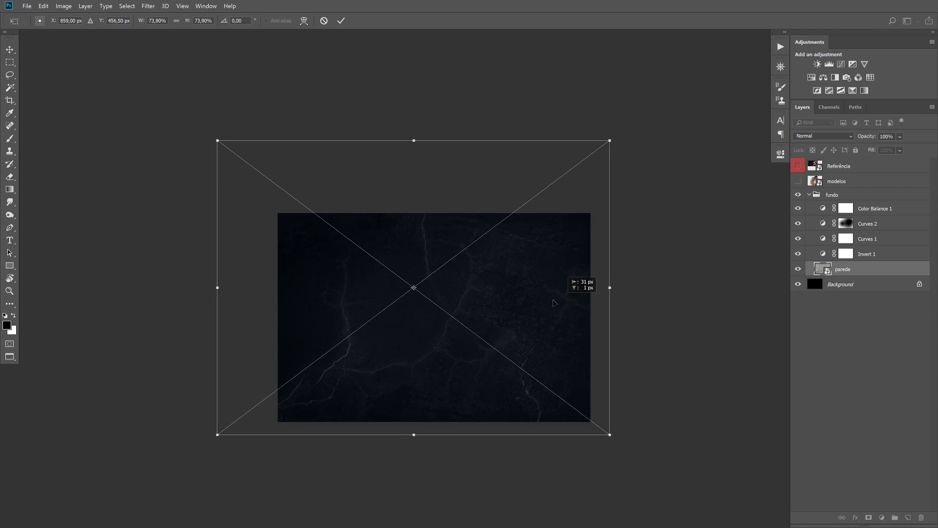
{"action": "key", "text": "Return"}
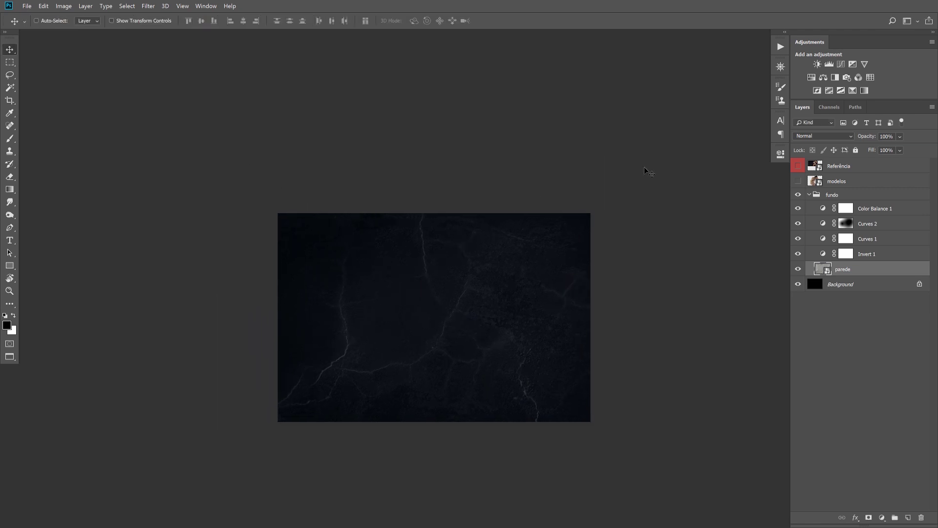
{"action": "key", "text": "ctrl+plus"}
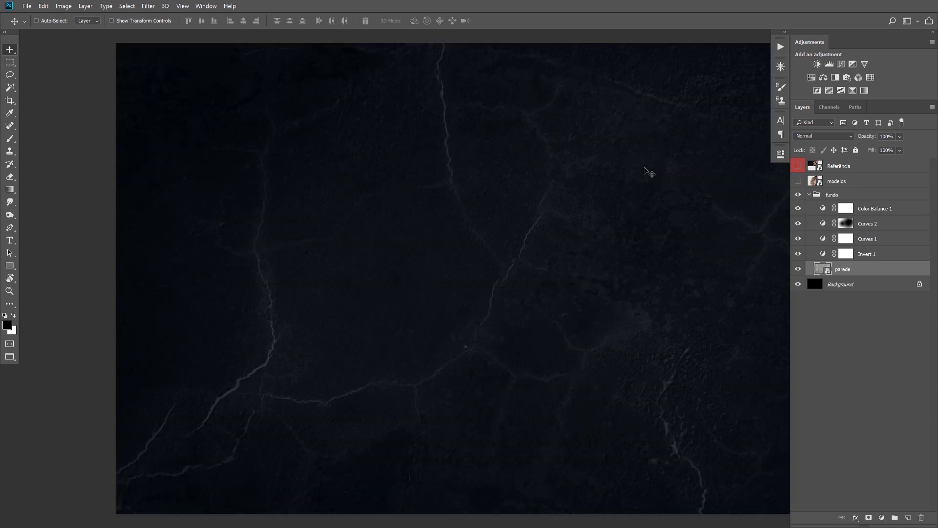
{"action": "left_click_drag", "start_coordinate": [649, 236], "coordinate": [576, 233]}
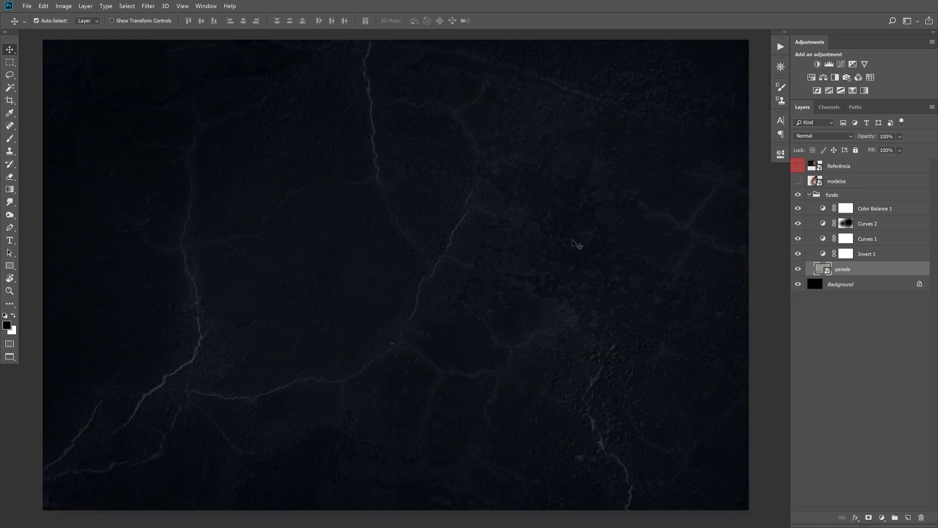
{"action": "left_click", "coordinate": [798, 166]}
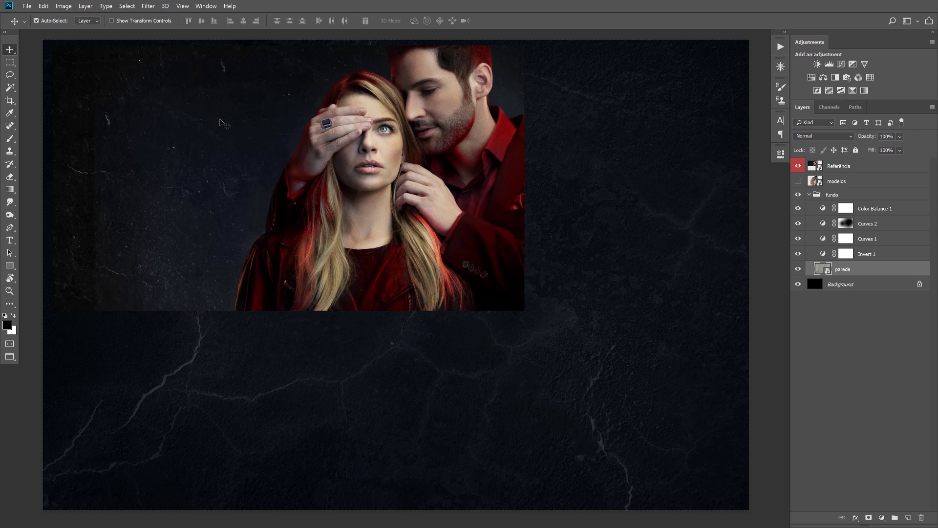
{"action": "left_click", "coordinate": [798, 169]}
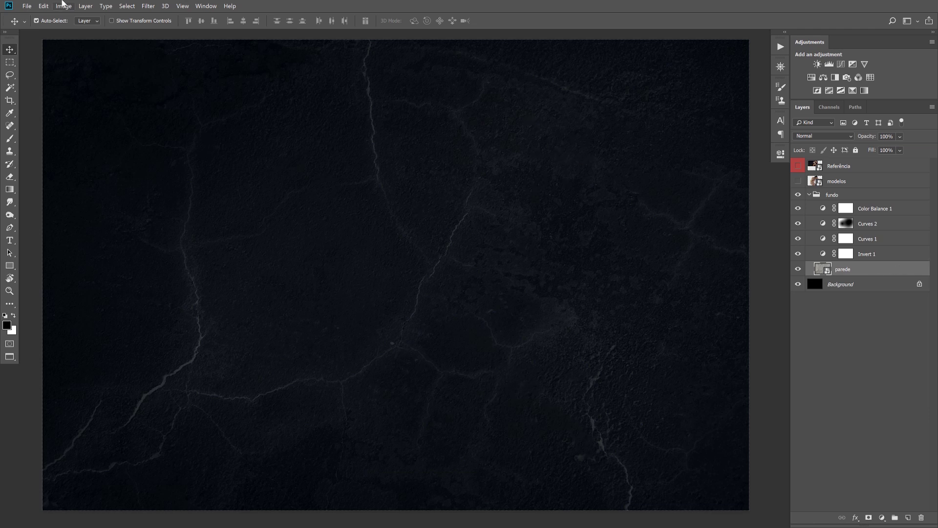
{"action": "left_click", "coordinate": [148, 6]}
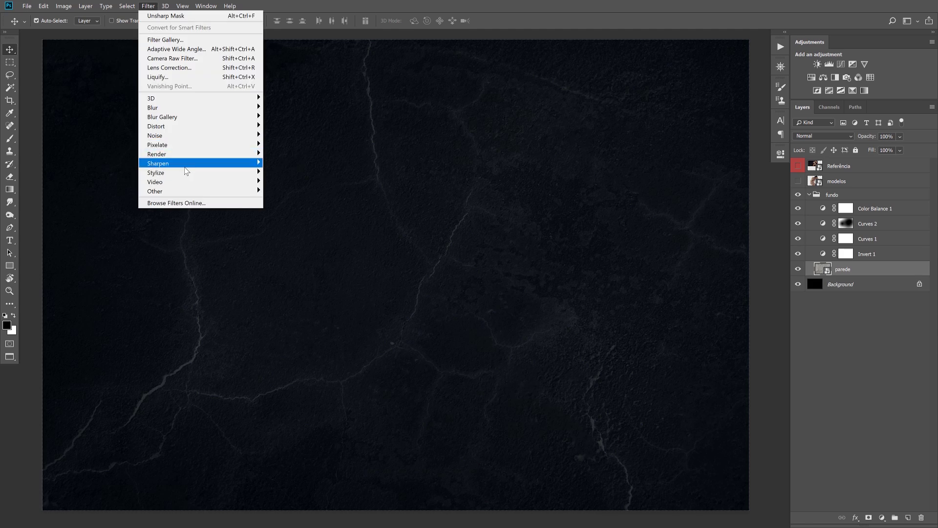
{"action": "mouse_move", "coordinate": [169, 163]}
{"action": "left_click", "coordinate": [291, 209]}
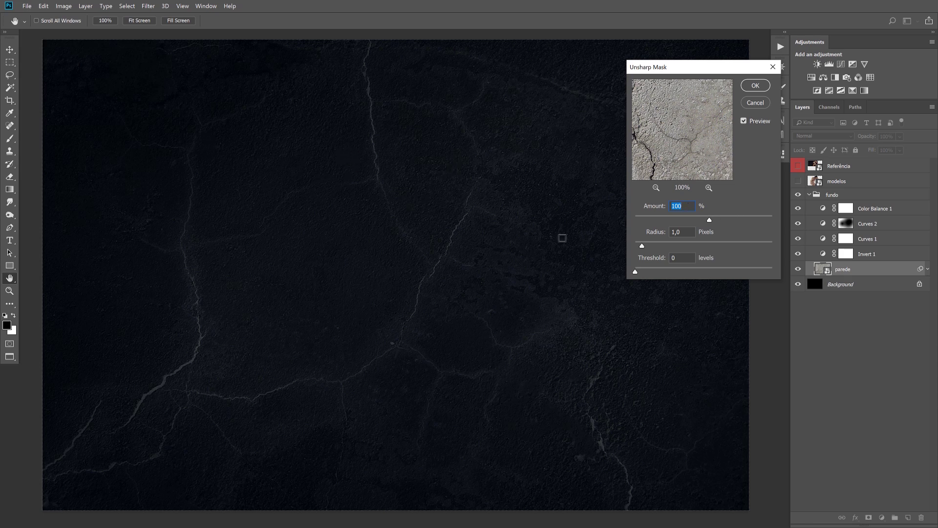
{"action": "left_click", "coordinate": [651, 206]}
{"action": "left_click", "coordinate": [759, 85]}
{"action": "left_click", "coordinate": [928, 269]}
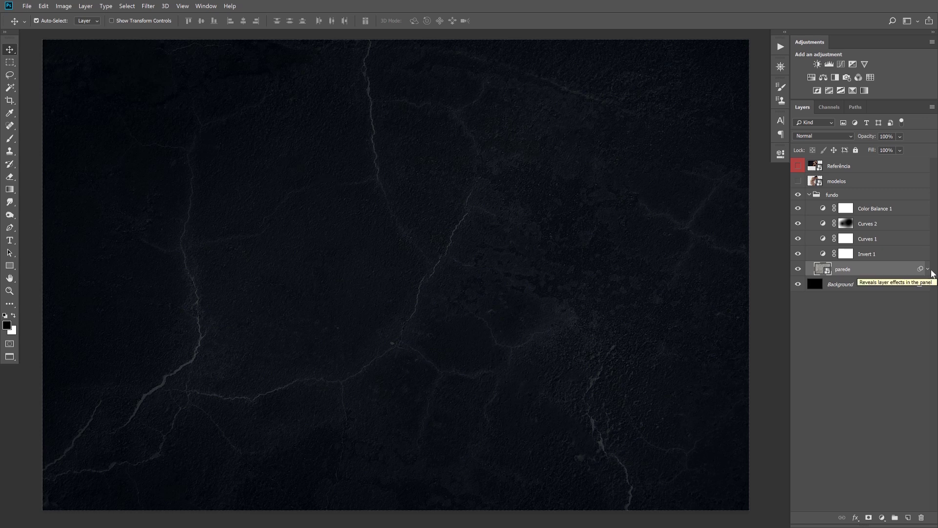
{"action": "mouse_move", "coordinate": [798, 209]}
{"action": "left_mouse_down"}
{"action": "mouse_move", "coordinate": [799, 254]}
{"action": "mouse_move", "coordinate": [798, 209]}
{"action": "left_mouse_up"}
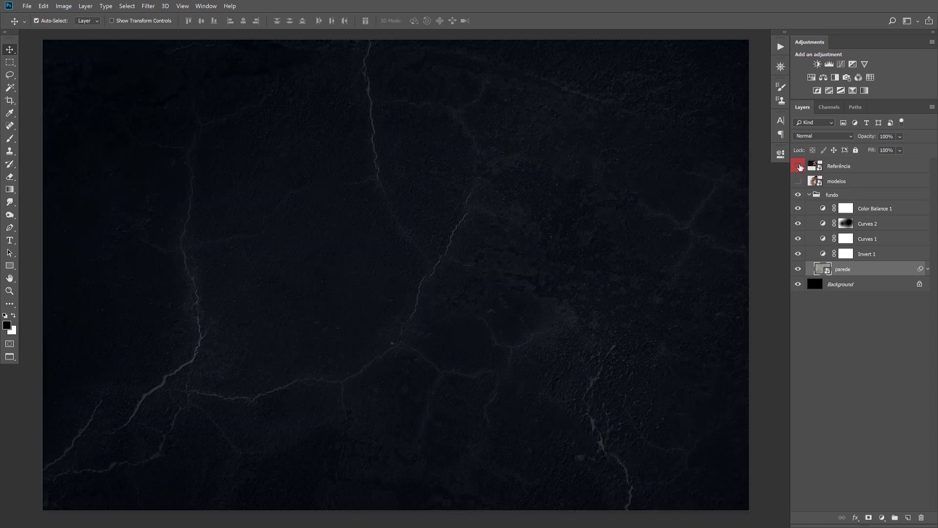
Collapse fundo, show modelos over the wall, and shift the couple right, checking against Referência.
{"action": "left_click", "coordinate": [809, 194]}
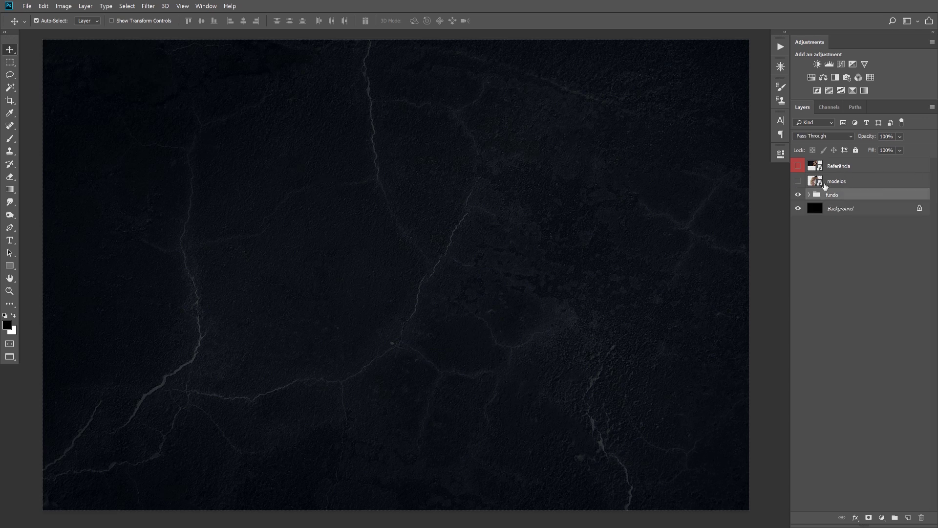
{"action": "left_click", "coordinate": [798, 180]}
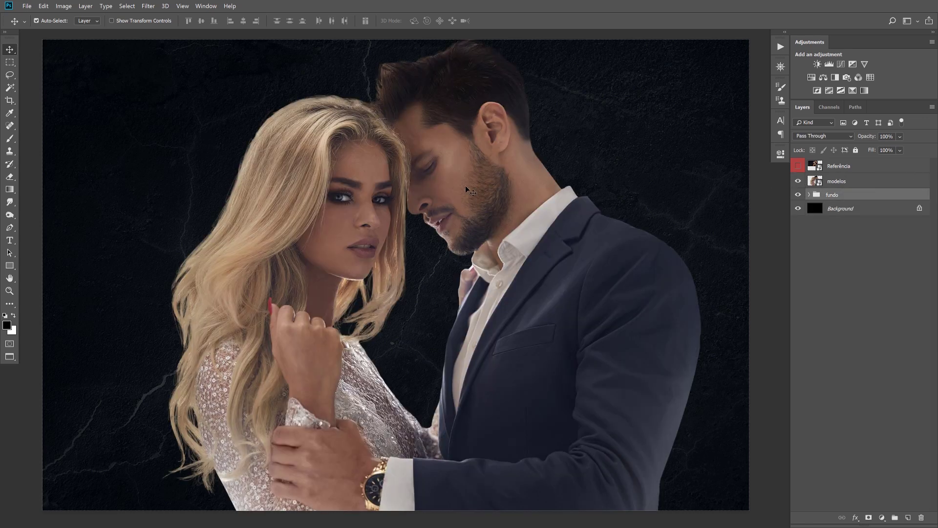
{"action": "left_click", "coordinate": [797, 166]}
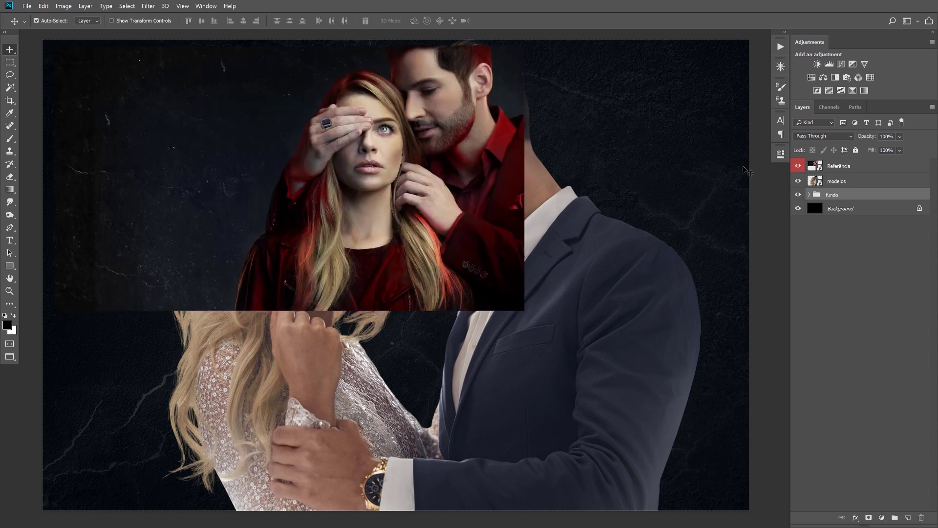
{"action": "left_click", "coordinate": [797, 167]}
{"action": "left_click_drag", "start_coordinate": [426, 175], "coordinate": [525, 176]}
{"action": "left_click_drag", "start_coordinate": [525, 176], "coordinate": [525, 176]}
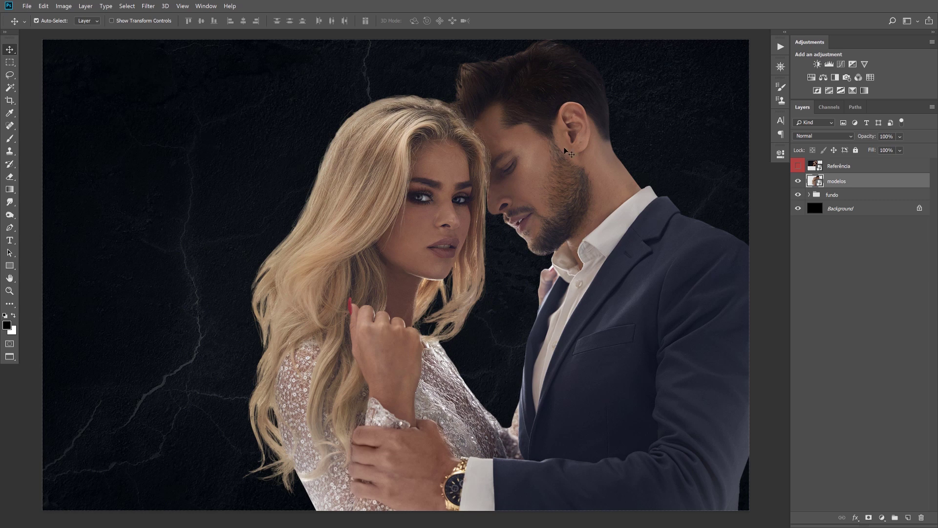
{"action": "left_click", "coordinate": [798, 166]}
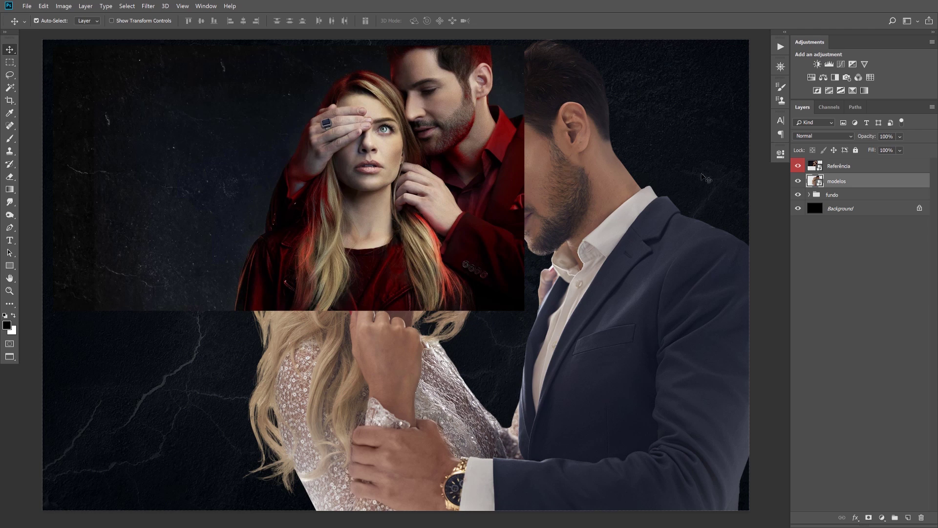
{"action": "left_click", "coordinate": [797, 165]}
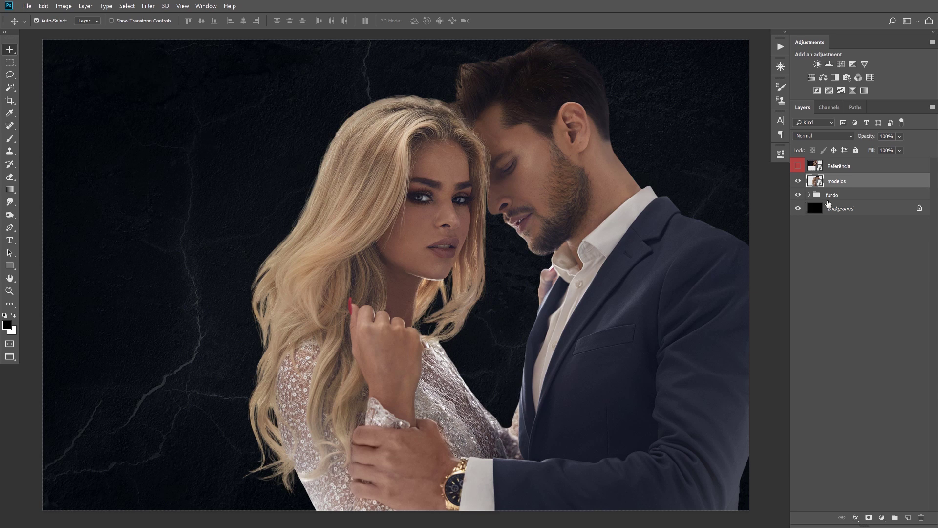
Put the modelos layer into a new group named 'modelos'.
{"action": "key", "text": "ctrl+g"}
{"action": "double_click", "coordinate": [841, 179]}
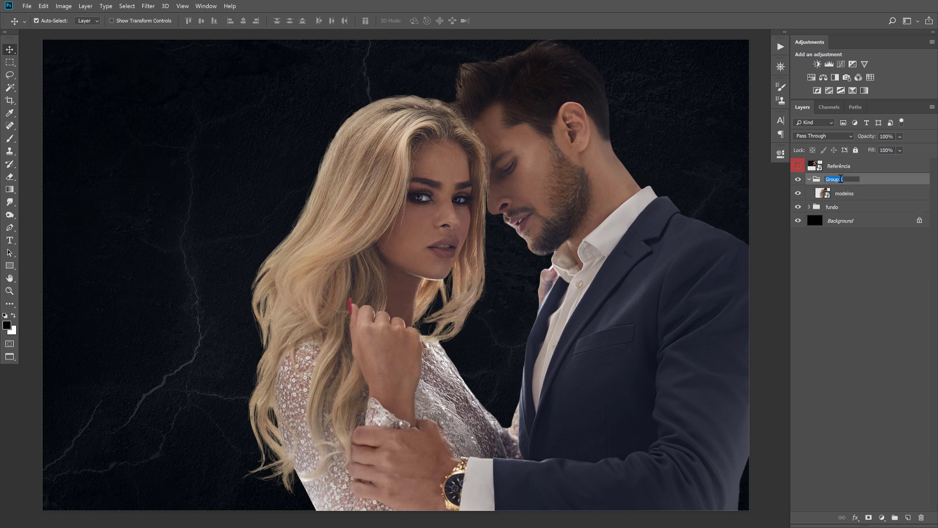
{"action": "type", "text": "modelos"}
{"action": "key", "text": "Return"}
{"action": "left_click", "coordinate": [855, 195]}
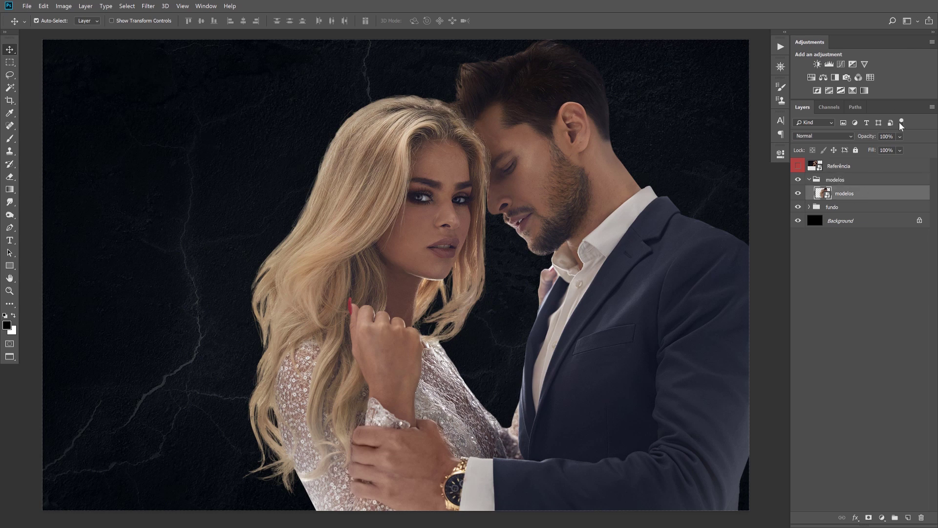
Add a Curves adjustment clipped to the couple with a contrast S-curve, then show Referência.
{"action": "left_click", "coordinate": [841, 64]}
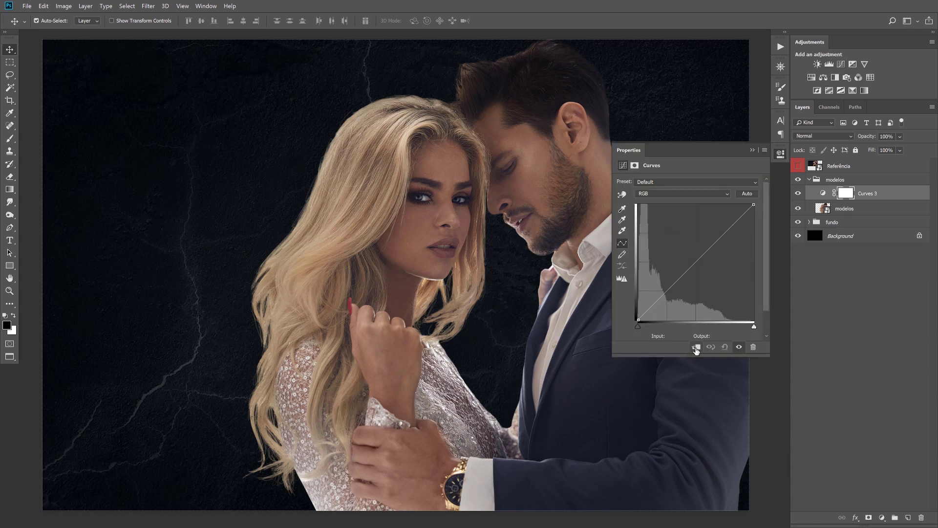
{"action": "left_click", "coordinate": [696, 347]}
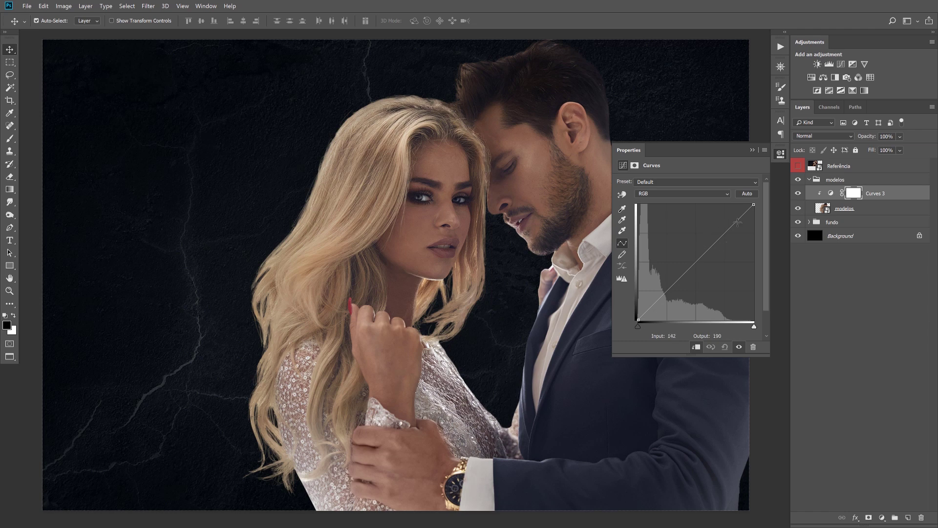
{"action": "left_click_drag", "start_coordinate": [726, 233], "coordinate": [722, 230]}
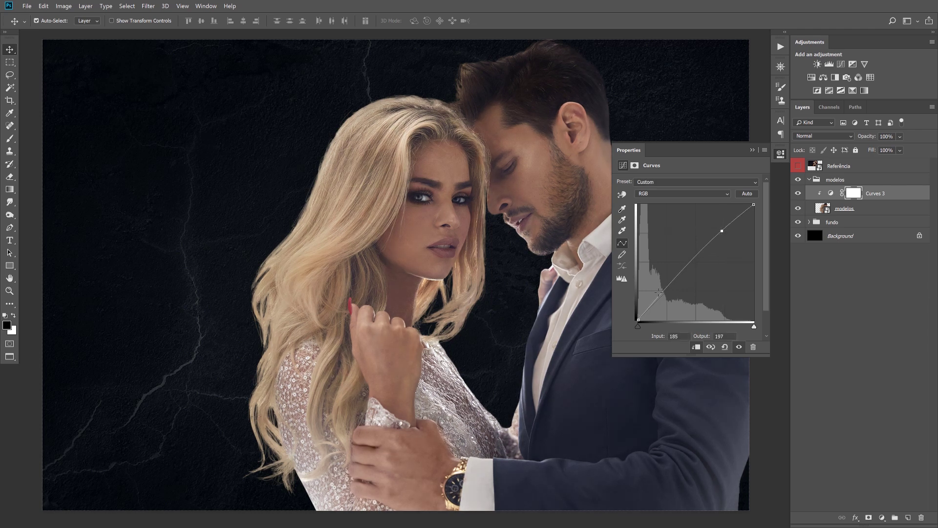
{"action": "left_click_drag", "start_coordinate": [655, 299], "coordinate": [658, 302]}
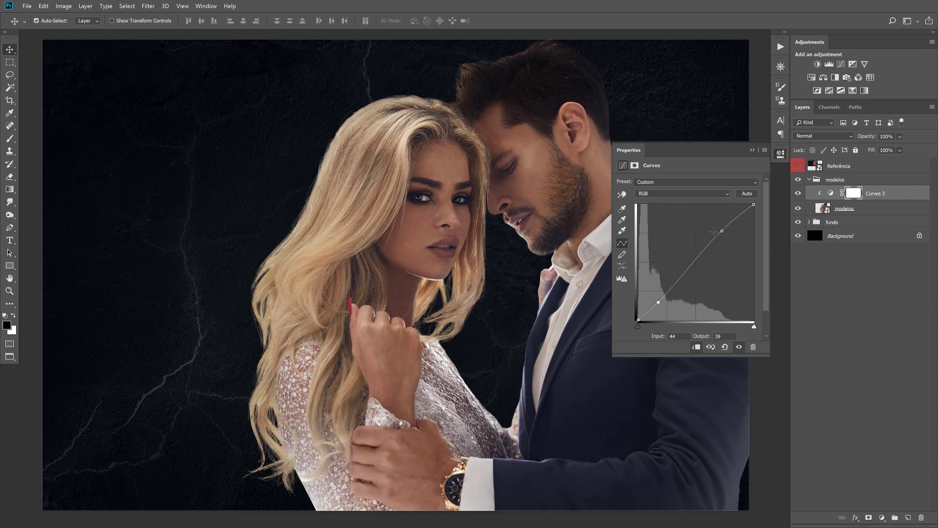
{"action": "left_click_drag", "start_coordinate": [722, 231], "coordinate": [721, 228]}
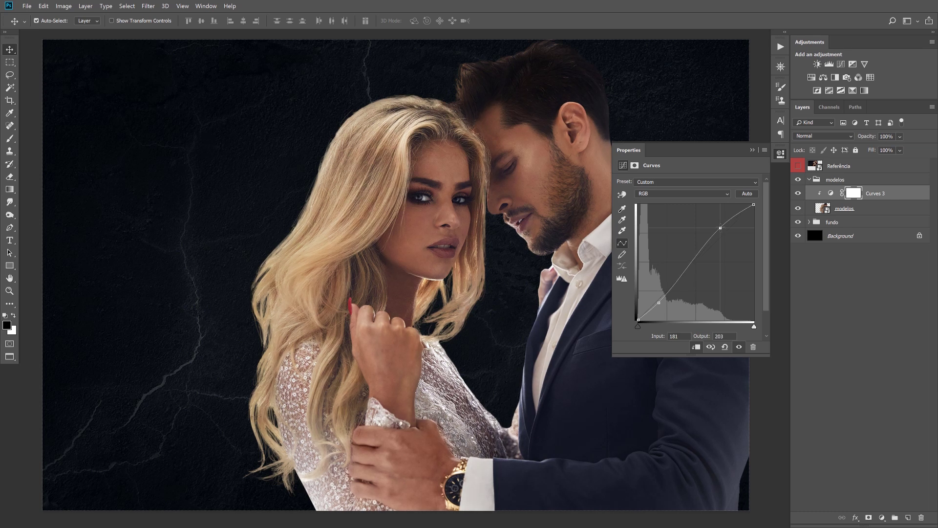
{"action": "left_click", "coordinate": [753, 150]}
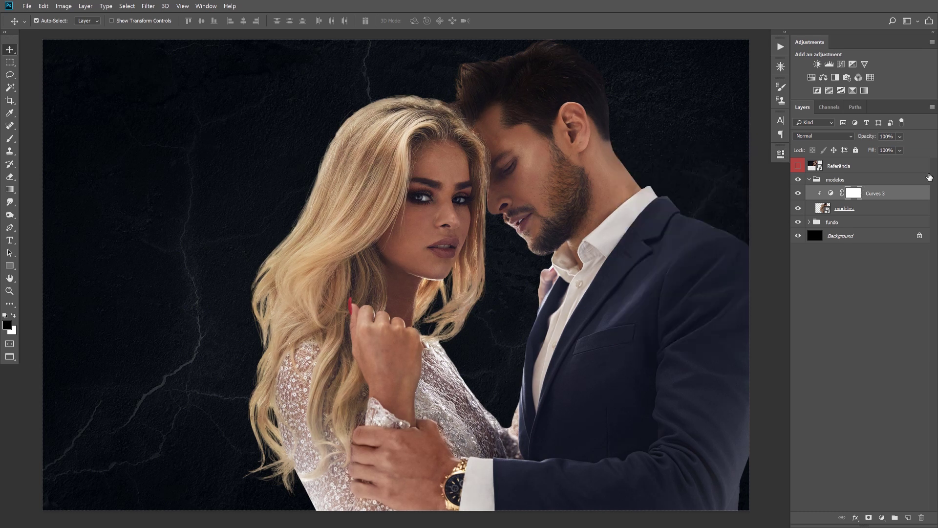
{"action": "left_click", "coordinate": [798, 166]}
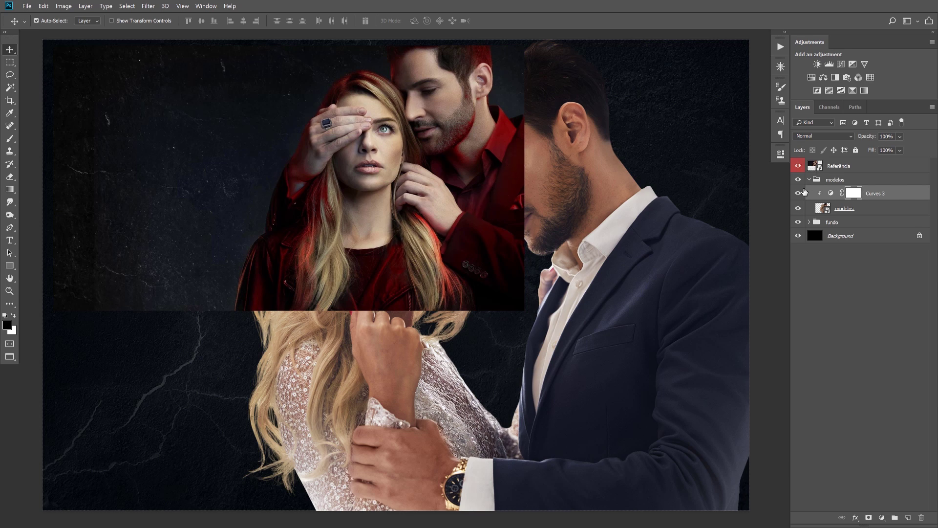
{"action": "left_click", "coordinate": [798, 165]}
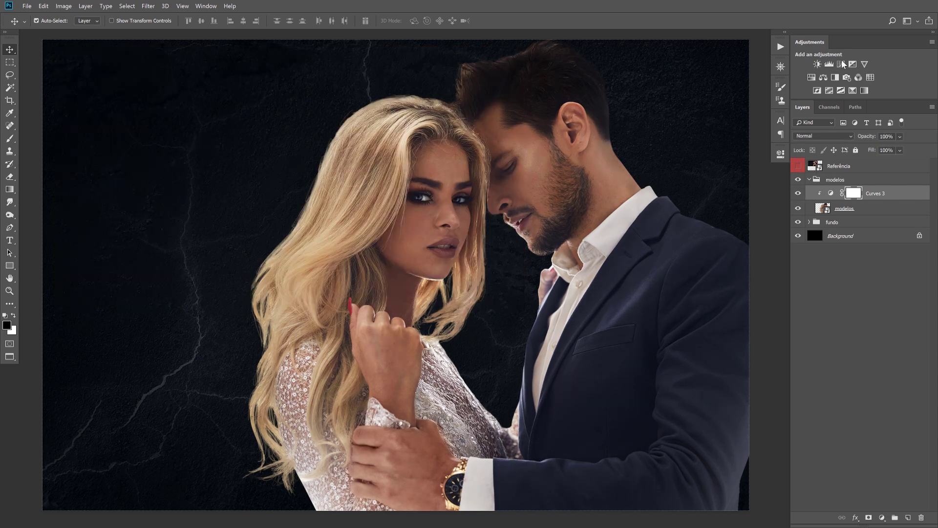
{"action": "left_click", "coordinate": [823, 78]}
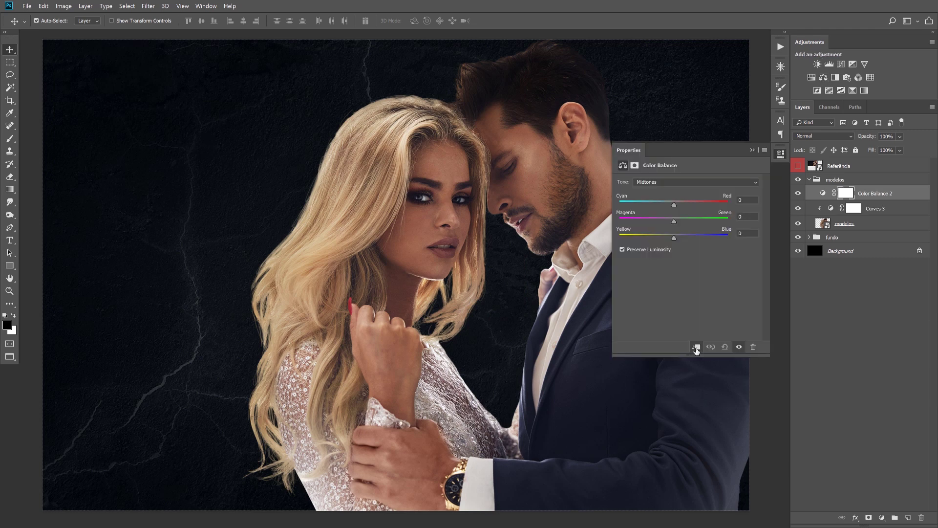
{"action": "left_click", "coordinate": [696, 348]}
{"action": "left_click", "coordinate": [694, 181]}
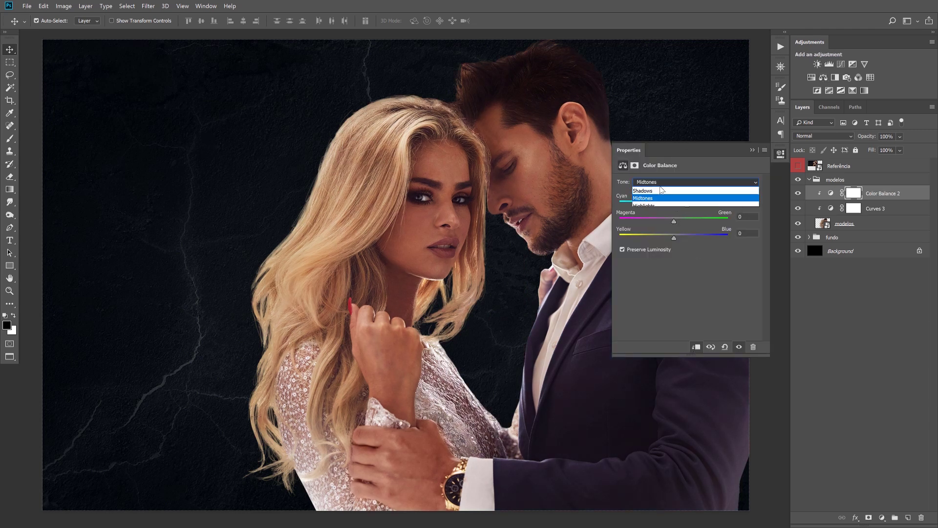
{"action": "left_click", "coordinate": [650, 182]}
{"action": "mouse_move", "coordinate": [677, 205]}
{"action": "left_mouse_down"}
{"action": "mouse_move", "coordinate": [705, 208]}
{"action": "mouse_move", "coordinate": [693, 204]}
{"action": "left_mouse_up"}
{"action": "left_click", "coordinate": [650, 200]}
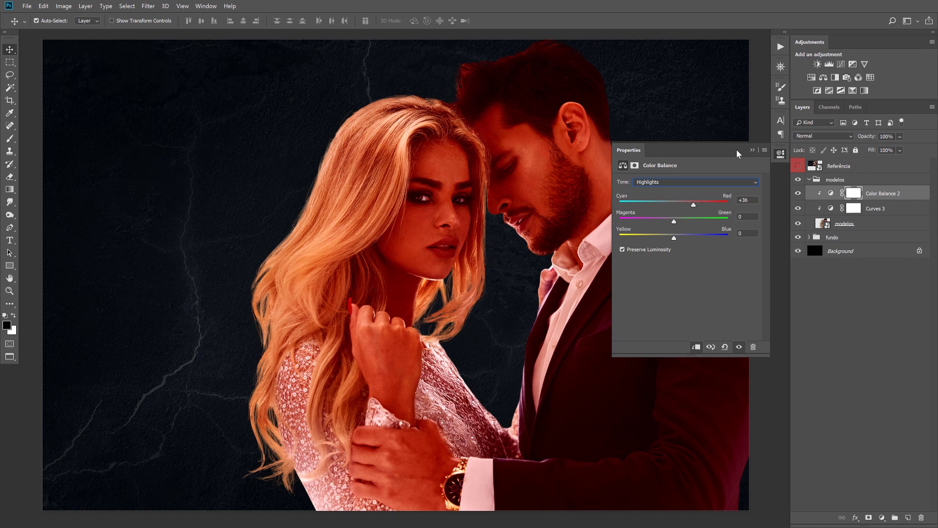
{"action": "left_click", "coordinate": [752, 150]}
{"action": "left_click", "coordinate": [798, 165]}
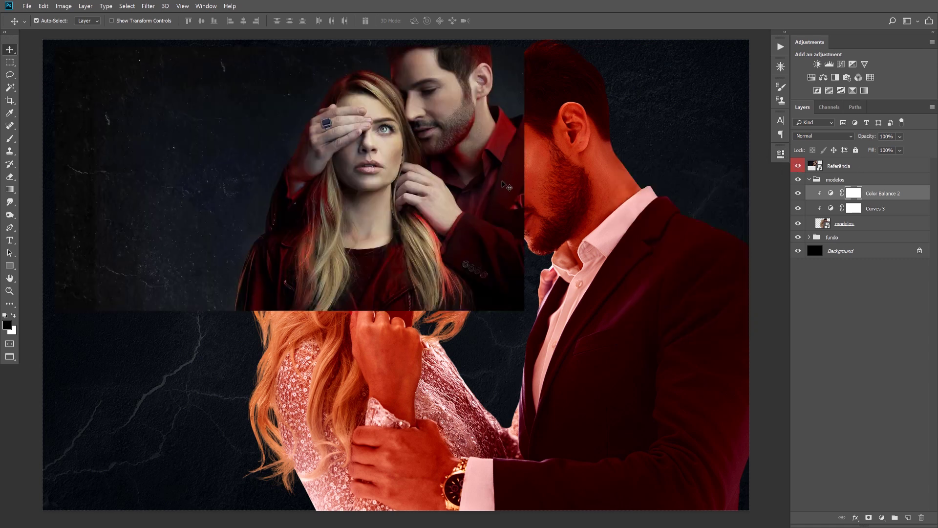
{"action": "left_click", "coordinate": [798, 166]}
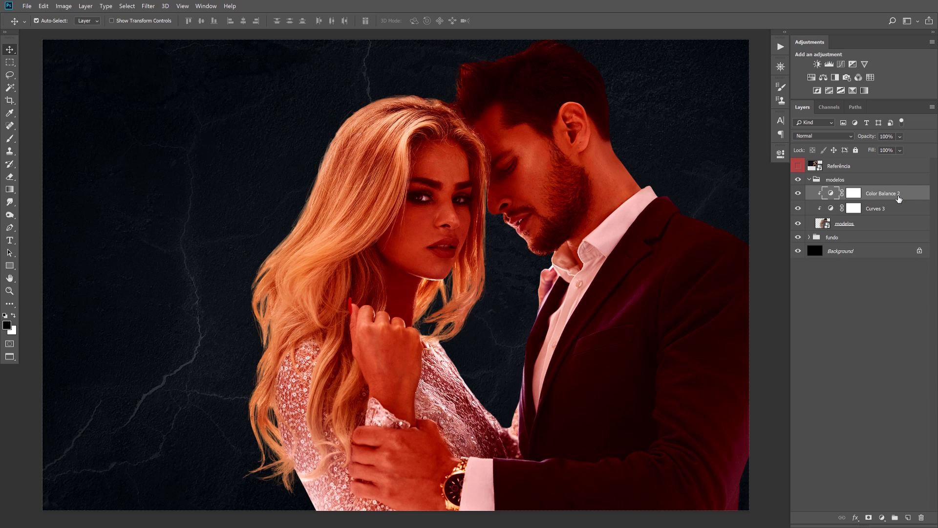
{"action": "key", "text": "Delete"}
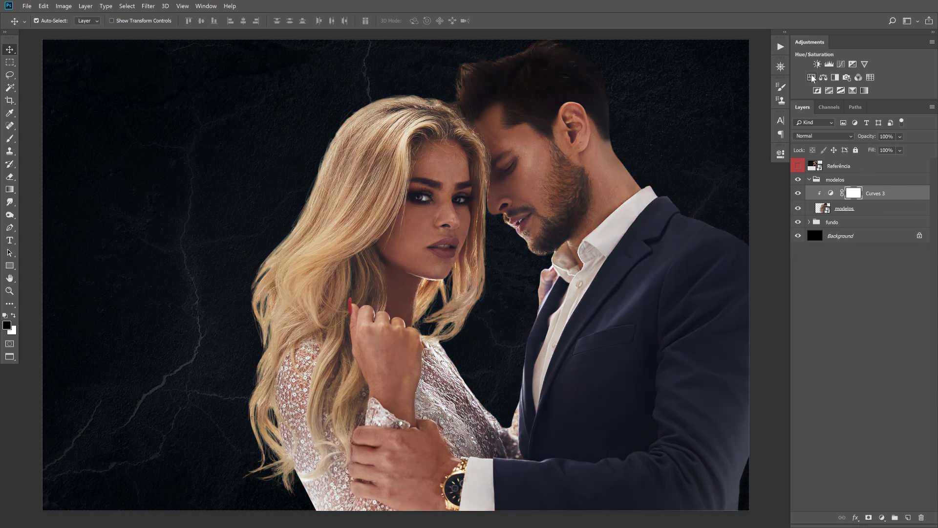
Add a Hue/Saturation adjustment clipped to the couple, with Colorize on and hue at red.
{"action": "left_click", "coordinate": [810, 76]}
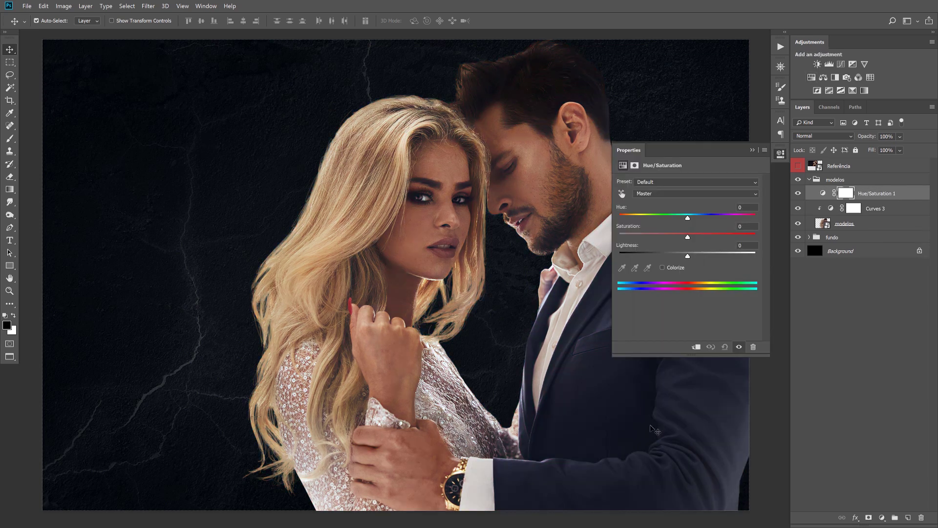
{"action": "left_click", "coordinate": [695, 348]}
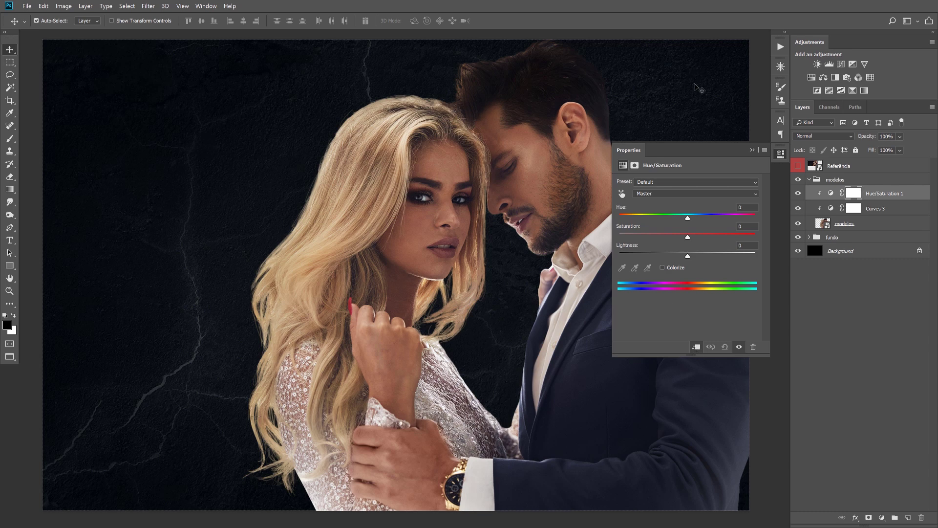
{"action": "left_click_drag", "start_coordinate": [687, 220], "coordinate": [689, 224]}
{"action": "left_click", "coordinate": [662, 267]}
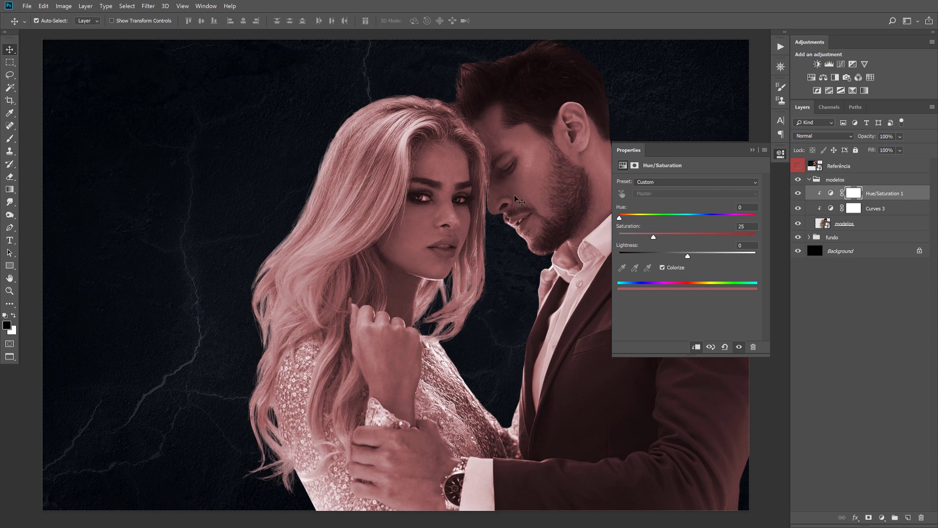
{"action": "mouse_move", "coordinate": [620, 217]}
{"action": "left_mouse_down"}
{"action": "mouse_move", "coordinate": [703, 216]}
{"action": "mouse_move", "coordinate": [606, 217]}
{"action": "mouse_move", "coordinate": [618, 216]}
{"action": "left_mouse_up"}
Raise the colorize saturation to 66, checking it against the Referência photo.
{"action": "left_click", "coordinate": [798, 167]}
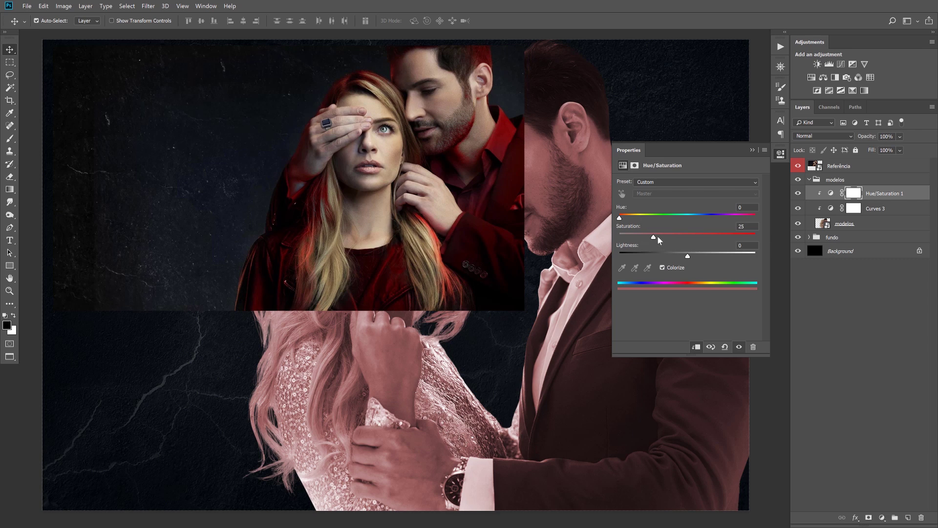
{"action": "left_click", "coordinate": [798, 166]}
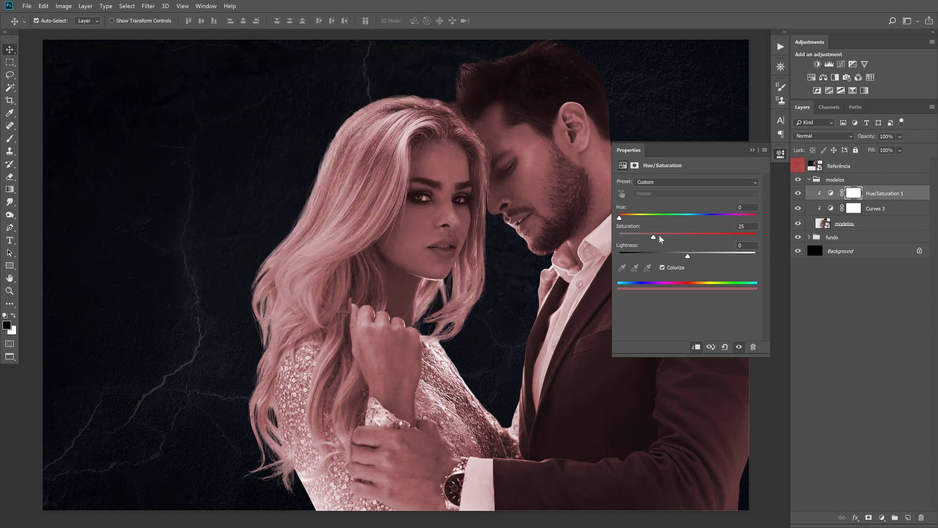
{"action": "left_click_drag", "start_coordinate": [654, 237], "coordinate": [709, 238]}
{"action": "left_click", "coordinate": [798, 167]}
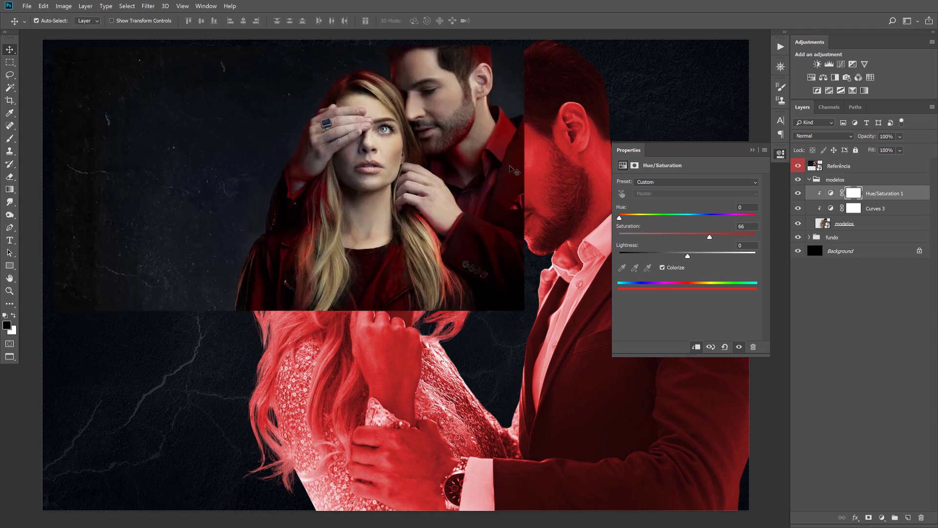
{"action": "left_click_drag", "start_coordinate": [709, 238], "coordinate": [708, 239]}
{"action": "left_click", "coordinate": [797, 167]}
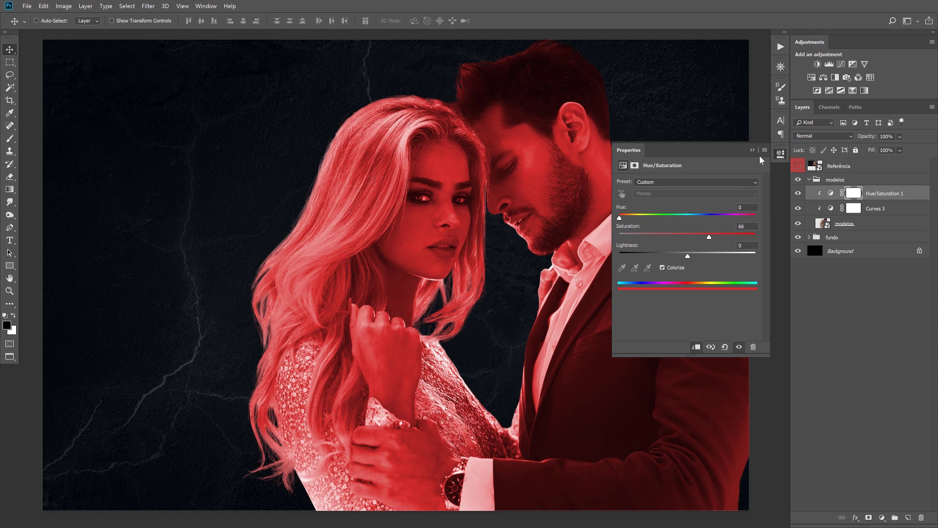
{"action": "left_click", "coordinate": [752, 150]}
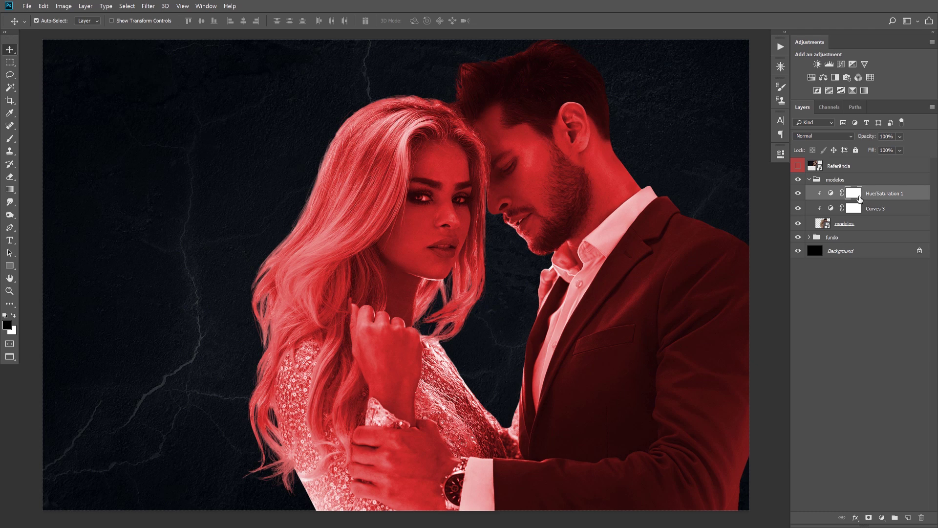
Invert the Hue/Saturation mask and paint white at 100% flow over the jacket sleeve and front.
{"action": "key", "text": "ctrl+i"}
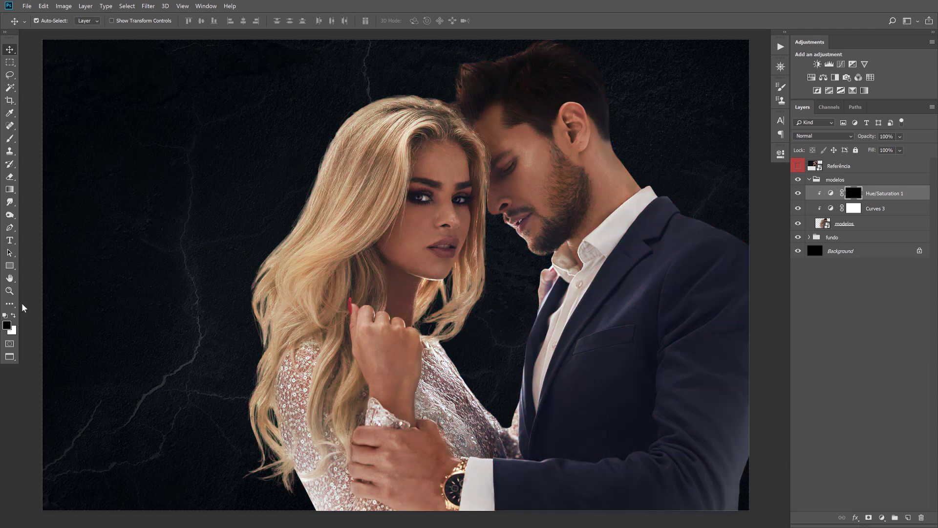
{"action": "key", "text": "b"}
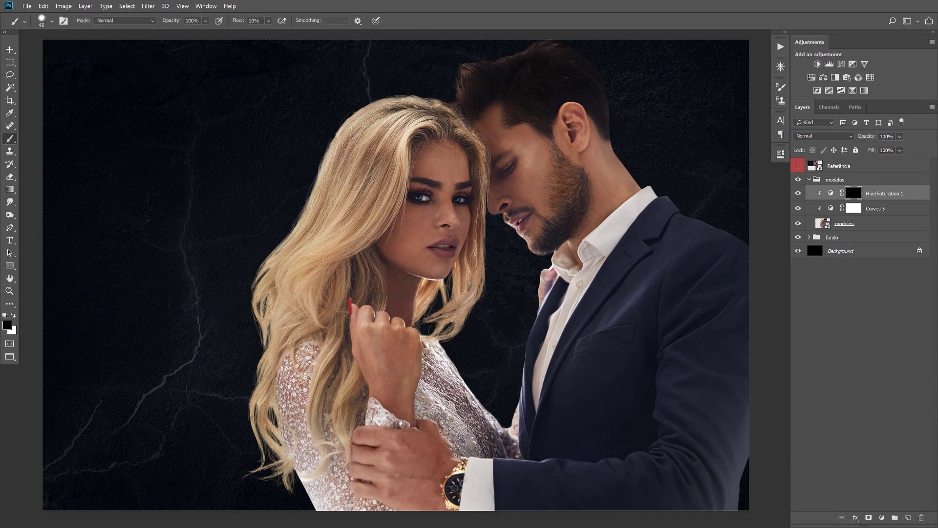
{"action": "left_click", "coordinate": [14, 317]}
{"action": "left_click_drag", "start_coordinate": [237, 21], "coordinate": [379, 33]}
{"action": "key", "text": "bracketright"}
{"action": "key", "text": "bracketright"}
{"action": "key", "text": "bracketright"}
{"action": "mouse_move", "coordinate": [610, 410]}
{"action": "left_mouse_down"}
{"action": "mouse_move", "coordinate": [710, 255]}
{"action": "mouse_move", "coordinate": [695, 453]}
{"action": "left_mouse_up"}
{"action": "key", "text": "bracketleft"}
{"action": "key", "text": "bracketleft"}
{"action": "key", "text": "bracketleft"}
{"action": "mouse_move", "coordinate": [582, 473]}
{"action": "left_mouse_down"}
{"action": "mouse_move", "coordinate": [675, 219]}
{"action": "mouse_move", "coordinate": [665, 202]}
{"action": "mouse_move", "coordinate": [642, 250]}
{"action": "mouse_move", "coordinate": [656, 268]}
{"action": "mouse_move", "coordinate": [635, 298]}
{"action": "mouse_move", "coordinate": [603, 310]}
{"action": "left_mouse_up"}
{"action": "key", "text": "bracketleft"}
{"action": "key", "text": "bracketleft"}
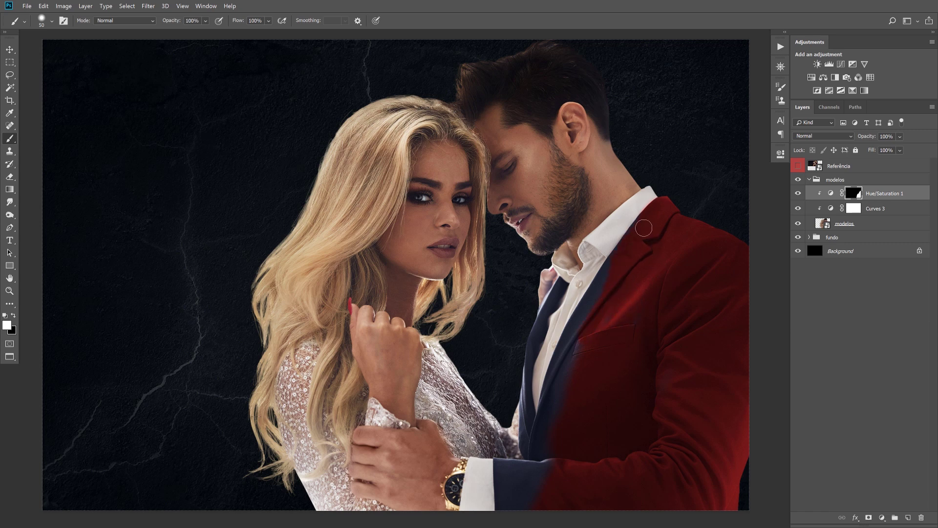
Compare with the reference, paint near the collar, and undo stray strokes on the woman's shoulders.
{"action": "left_click", "coordinate": [798, 167]}
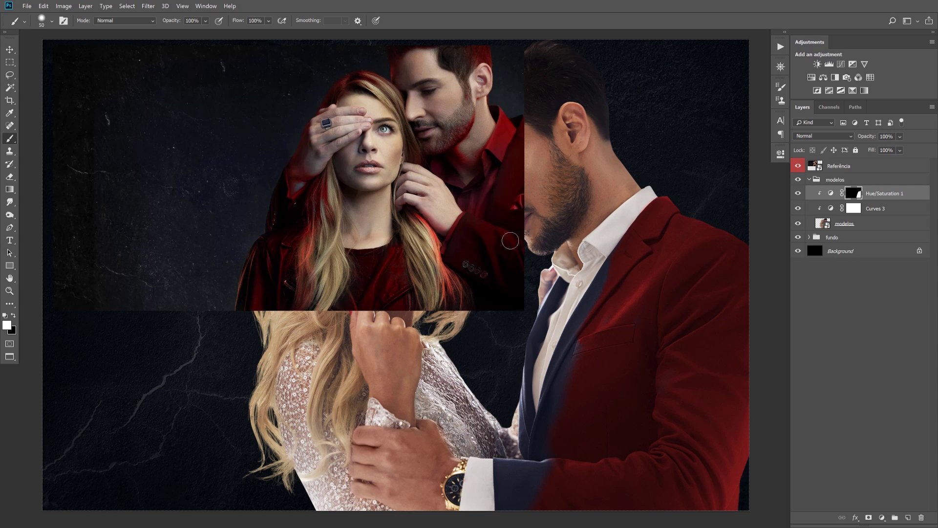
{"action": "left_click", "coordinate": [798, 167]}
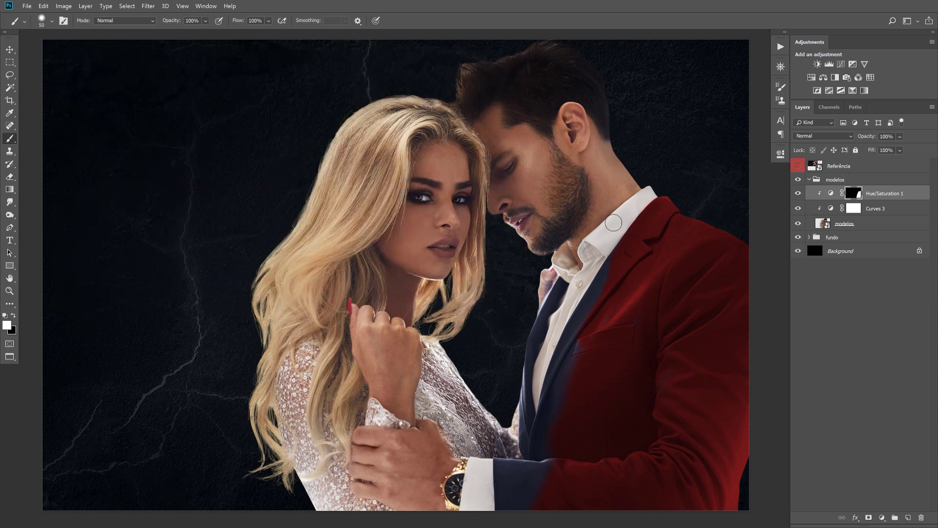
{"action": "left_click_drag", "start_coordinate": [613, 222], "coordinate": [589, 256]}
{"action": "left_click_drag", "start_coordinate": [449, 373], "coordinate": [442, 391]}
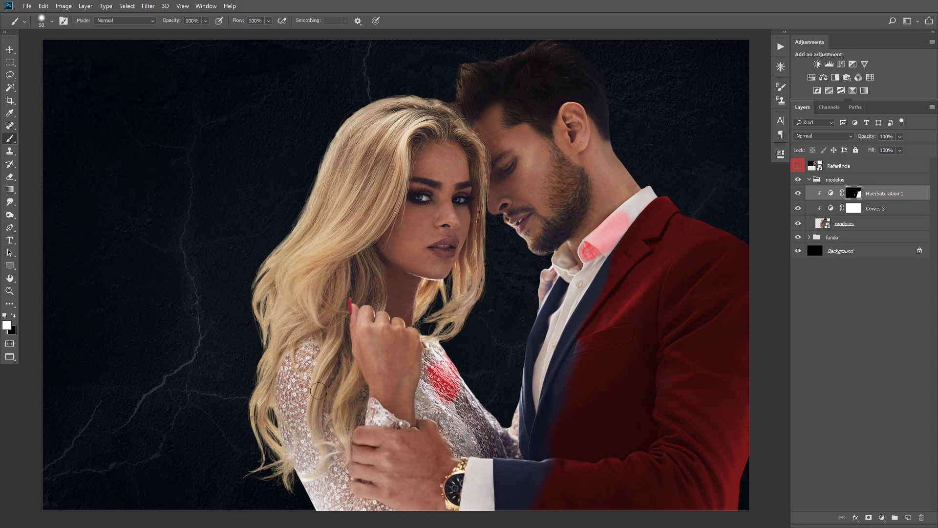
{"action": "left_click_drag", "start_coordinate": [298, 362], "coordinate": [300, 396]}
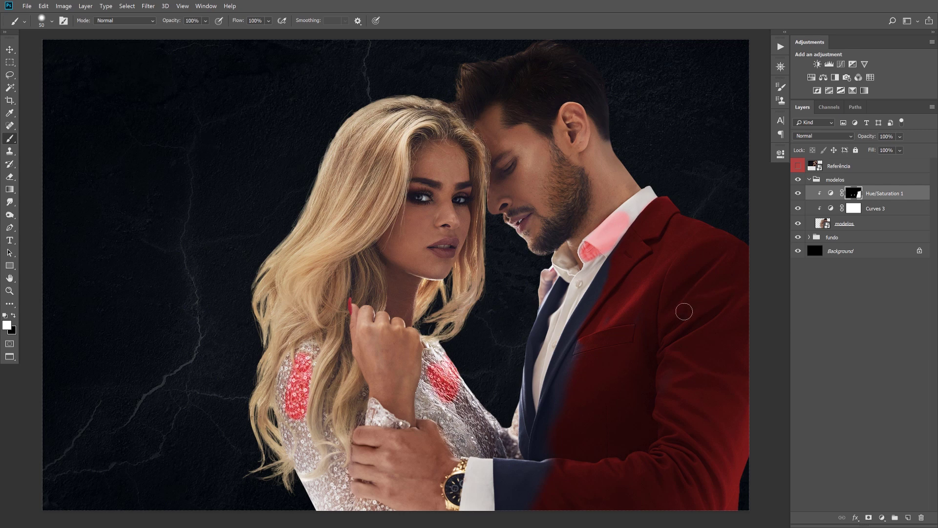
{"action": "key", "text": "ctrl+z"}
{"action": "key", "text": "ctrl+z"}
{"action": "key", "text": "ctrl+z"}
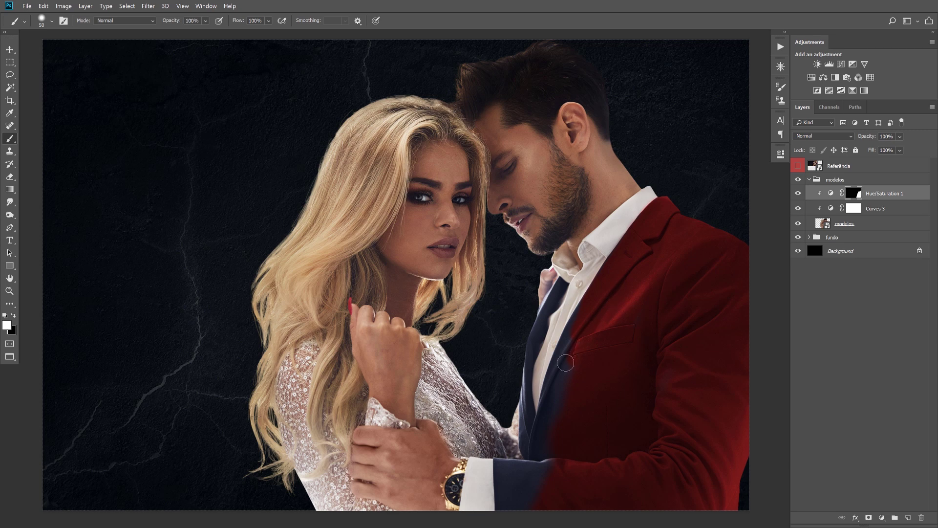
Extend the red down the man's lapel and along the jacket edge beside the tie.
{"action": "left_click_drag", "start_coordinate": [567, 362], "coordinate": [582, 317]}
{"action": "mouse_move", "coordinate": [549, 396]}
{"action": "left_mouse_down"}
{"action": "mouse_move", "coordinate": [532, 478]}
{"action": "mouse_move", "coordinate": [503, 466]}
{"action": "mouse_move", "coordinate": [513, 492]}
{"action": "left_mouse_up"}
{"action": "key", "text": "bracketleft"}
{"action": "key", "text": "bracketleft"}
{"action": "key", "text": "bracketleft"}
{"action": "left_click_drag", "start_coordinate": [542, 320], "coordinate": [524, 442]}
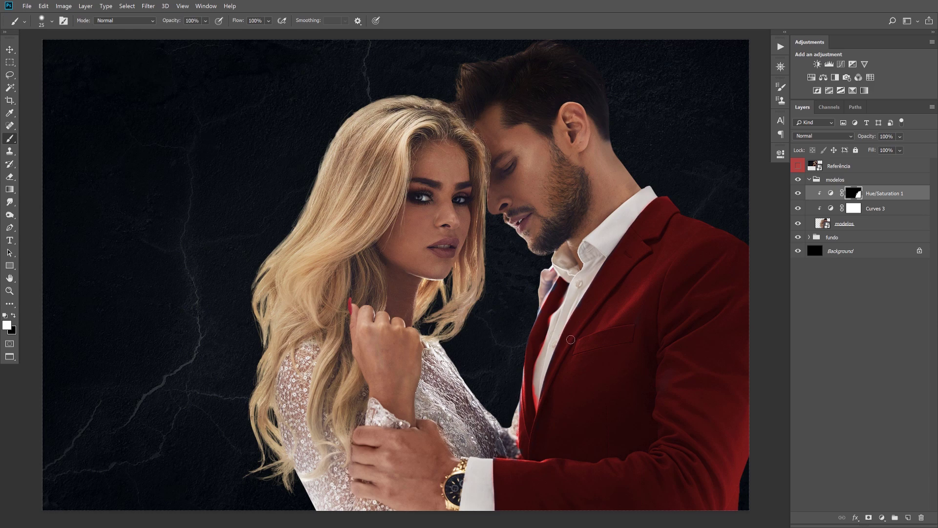
Zoom in and paint the mask black along the shirt edge, touching up the jacket edge in white.
{"action": "key", "text": "z"}
{"action": "left_click", "coordinate": [547, 342]}
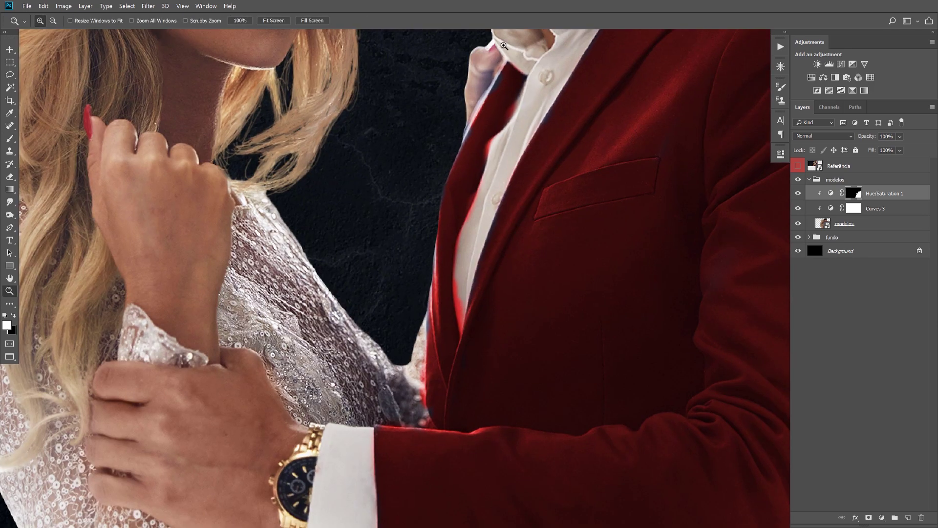
{"action": "key", "text": "b"}
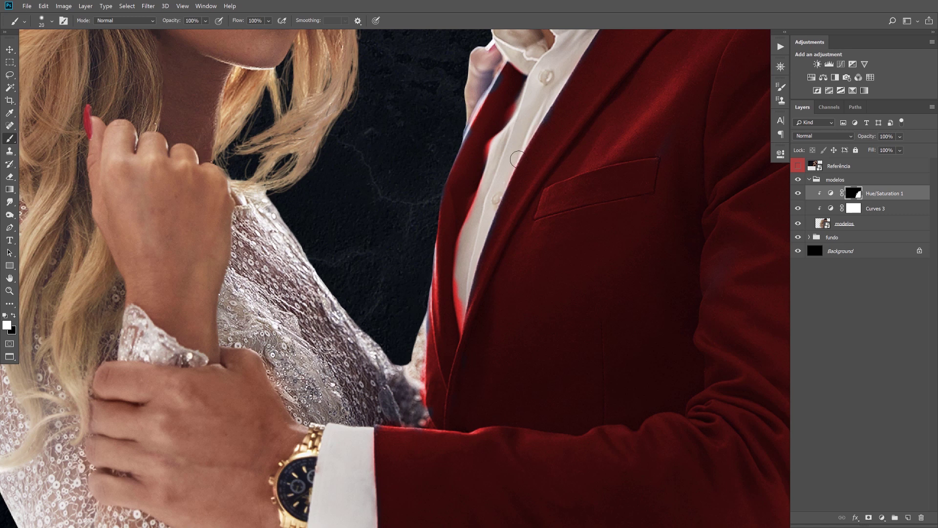
{"action": "left_click", "coordinate": [15, 315]}
{"action": "key", "text": "bracketleft"}
{"action": "left_click_drag", "start_coordinate": [458, 256], "coordinate": [462, 308]}
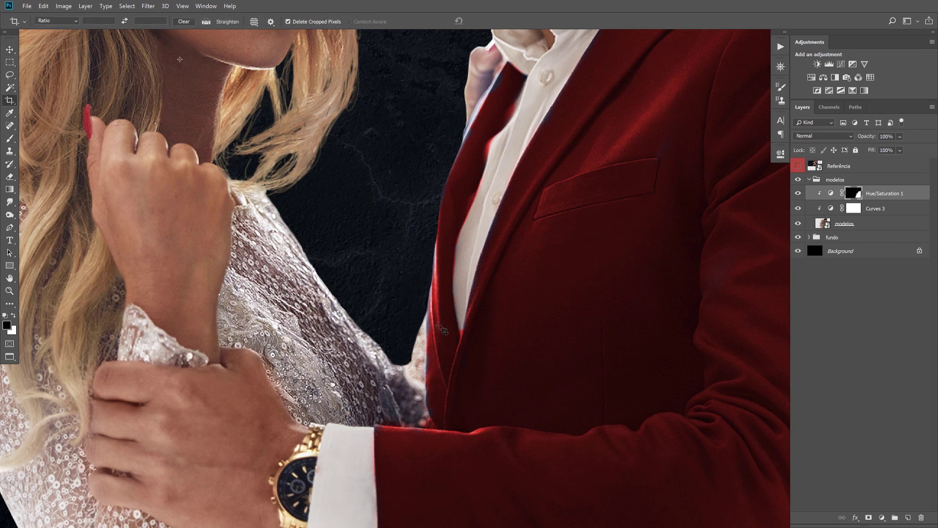
{"action": "key", "text": "x"}
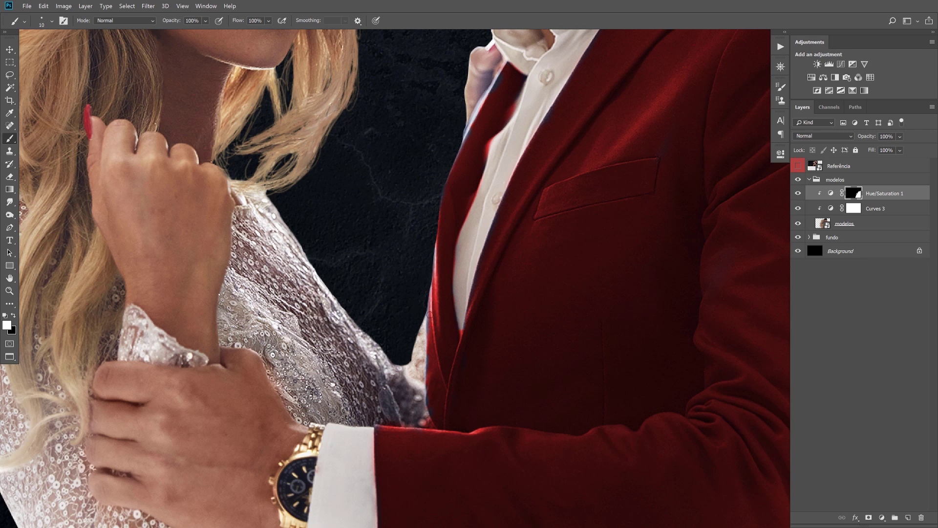
{"action": "left_click_drag", "start_coordinate": [425, 387], "coordinate": [424, 359]}
{"action": "key", "text": "x"}
{"action": "key", "text": "x"}
{"action": "mouse_move", "coordinate": [560, 263]}
{"action": "left_mouse_down"}
{"action": "mouse_move", "coordinate": [601, 434]}
{"action": "mouse_move", "coordinate": [527, 457]}
{"action": "mouse_move", "coordinate": [590, 399]}
{"action": "left_mouse_up"}
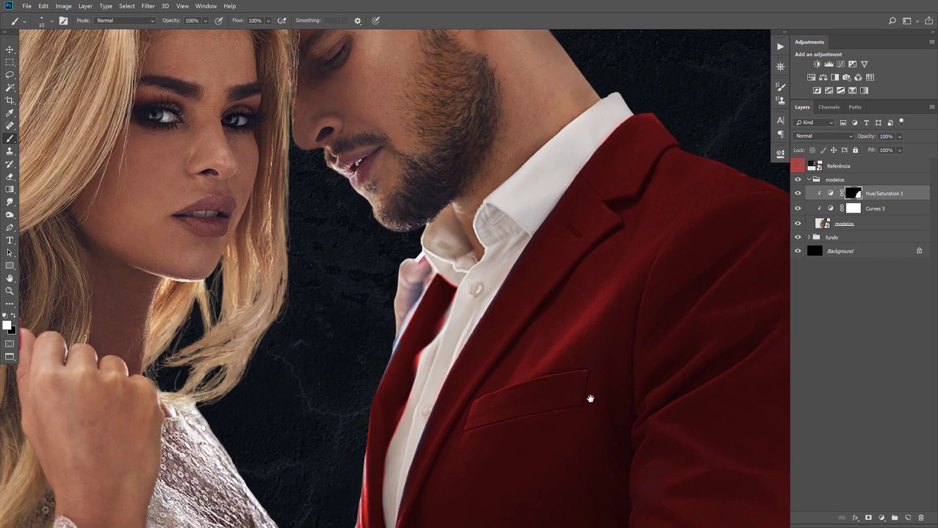
Fit the image, compare with the reference, and paint a soft red glow on the man's neck at 27% flow.
{"action": "key", "text": "v"}
{"action": "key", "text": "ctrl+0"}
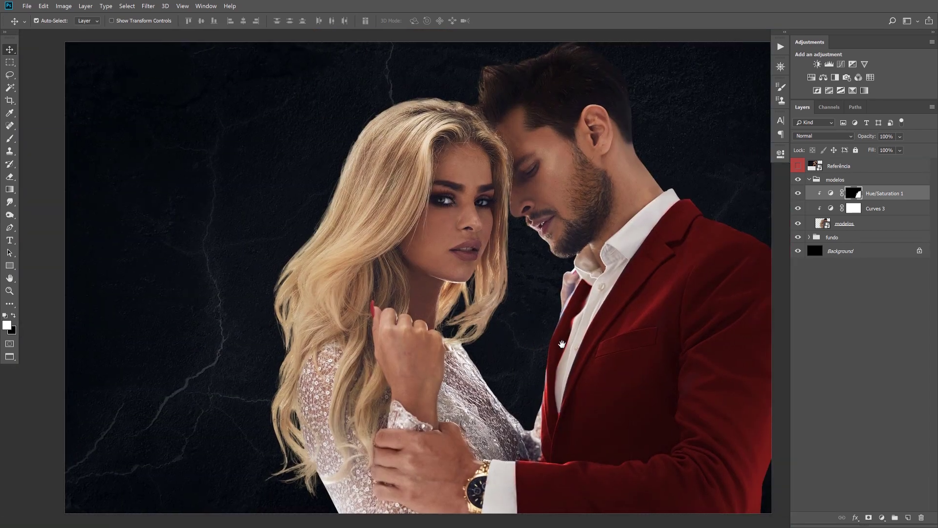
{"action": "left_click_drag", "start_coordinate": [604, 312], "coordinate": [517, 310]}
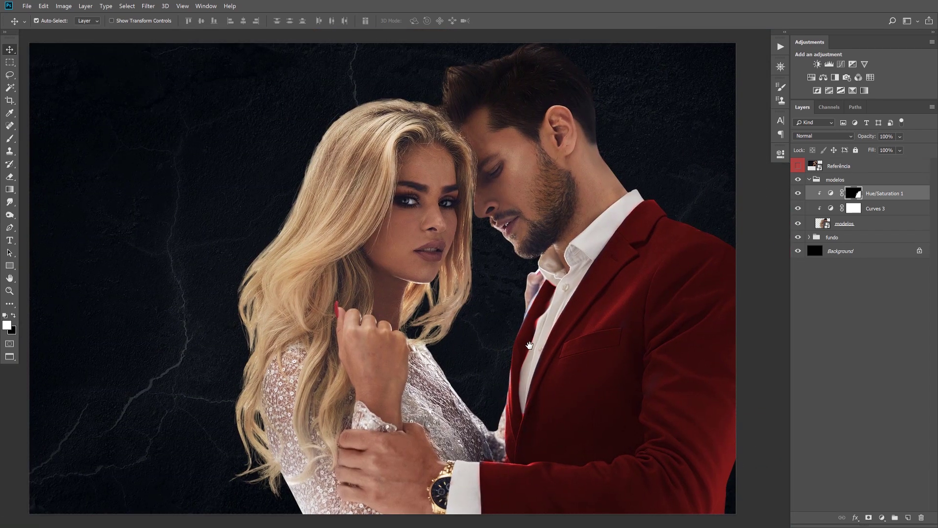
{"action": "key", "text": "b"}
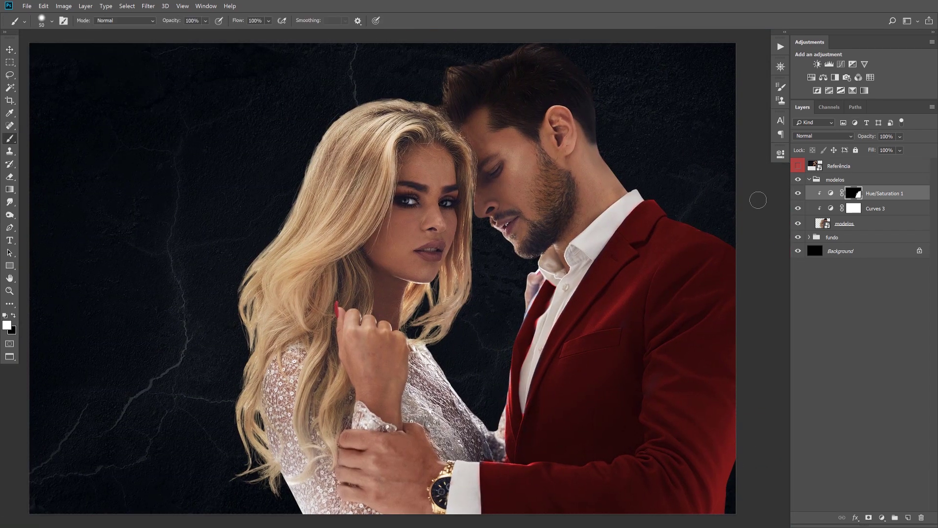
{"action": "left_click", "coordinate": [798, 166]}
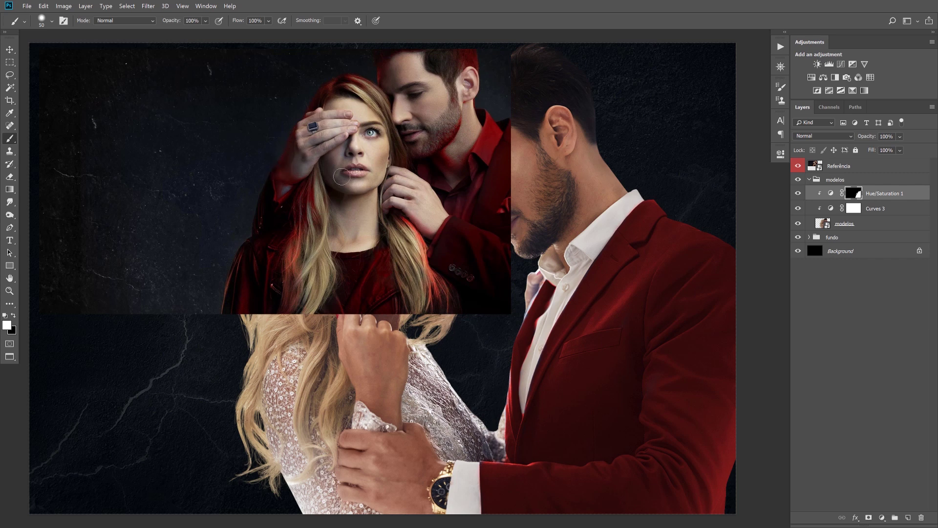
{"action": "left_click", "coordinate": [798, 166]}
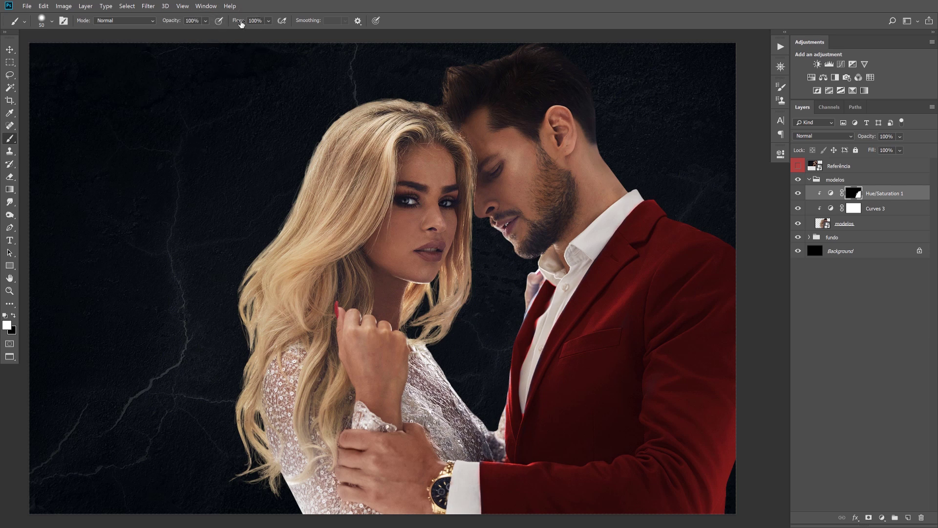
{"action": "left_click_drag", "start_coordinate": [237, 22], "coordinate": [208, 28]}
{"action": "left_click_drag", "start_coordinate": [569, 182], "coordinate": [572, 212]}
Soften the brush and paint red glow down the man's neck to the collar and on his hair.
{"action": "right_click", "coordinate": [573, 185]}
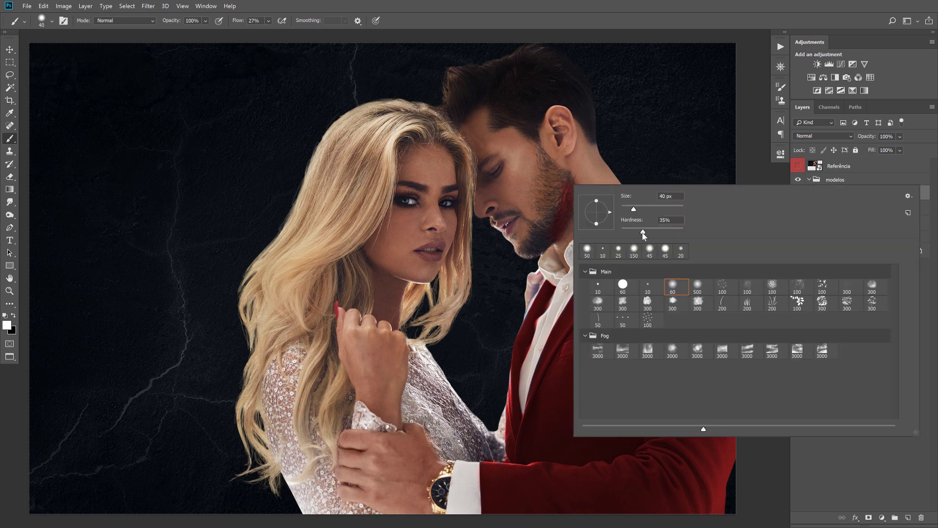
{"action": "left_click_drag", "start_coordinate": [628, 233], "coordinate": [627, 233]}
{"action": "key", "text": "Return"}
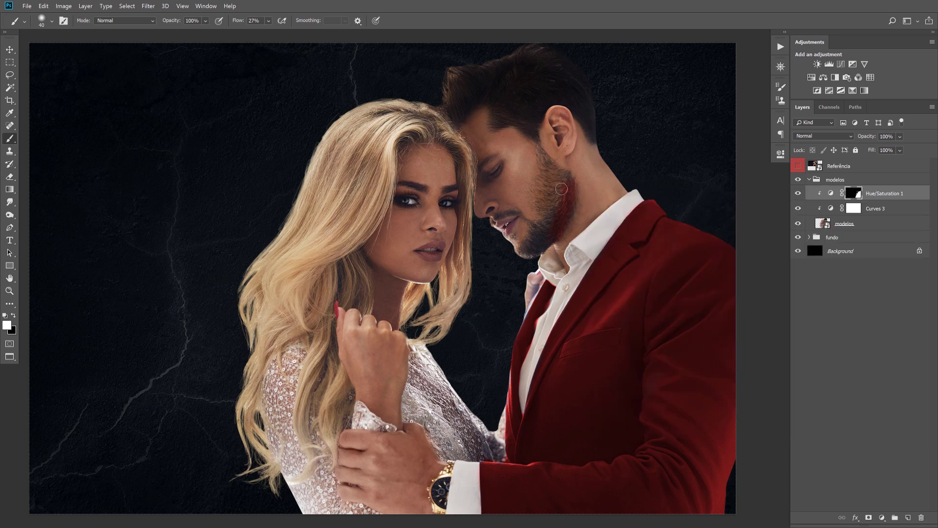
{"action": "left_click_drag", "start_coordinate": [573, 205], "coordinate": [570, 272]}
{"action": "key", "text": "x"}
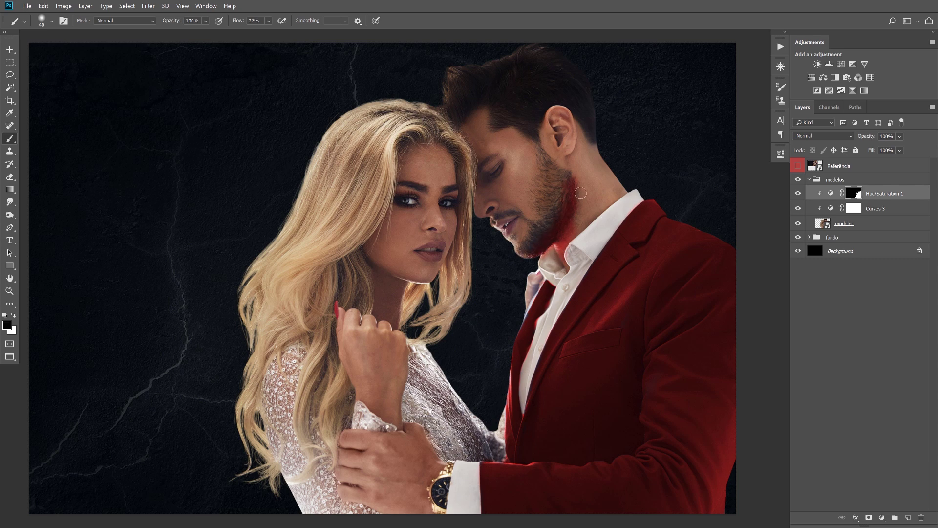
{"action": "key", "text": "x"}
{"action": "key", "text": "bracketright"}
{"action": "key", "text": "bracketright"}
{"action": "key", "text": "bracketright"}
{"action": "mouse_move", "coordinate": [562, 57]}
{"action": "left_mouse_down"}
{"action": "mouse_move", "coordinate": [538, 54]}
{"action": "mouse_move", "coordinate": [592, 91]}
{"action": "left_mouse_up"}
At 16% flow, paint faint red on the woman's wrist, hand, arm edge, jaw, neck and hair.
{"action": "left_click_drag", "start_coordinate": [241, 21], "coordinate": [235, 21]}
{"action": "left_click_drag", "start_coordinate": [439, 464], "coordinate": [440, 467]}
{"action": "left_click_drag", "start_coordinate": [354, 499], "coordinate": [393, 512]}
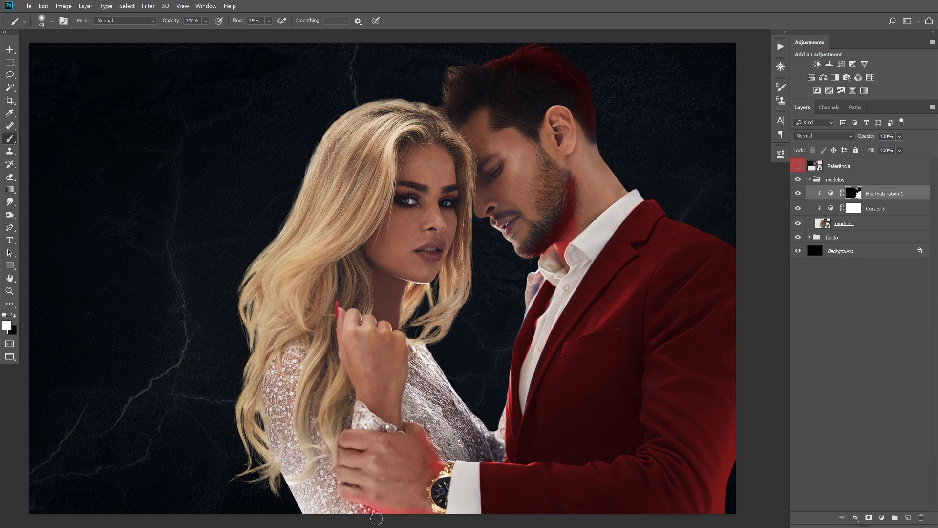
{"action": "key", "text": "x"}
{"action": "key", "text": "x"}
{"action": "left_click_drag", "start_coordinate": [403, 364], "coordinate": [398, 416]}
{"action": "key", "text": "bracketright"}
{"action": "key", "text": "bracketright"}
{"action": "left_click_drag", "start_coordinate": [364, 254], "coordinate": [392, 285]}
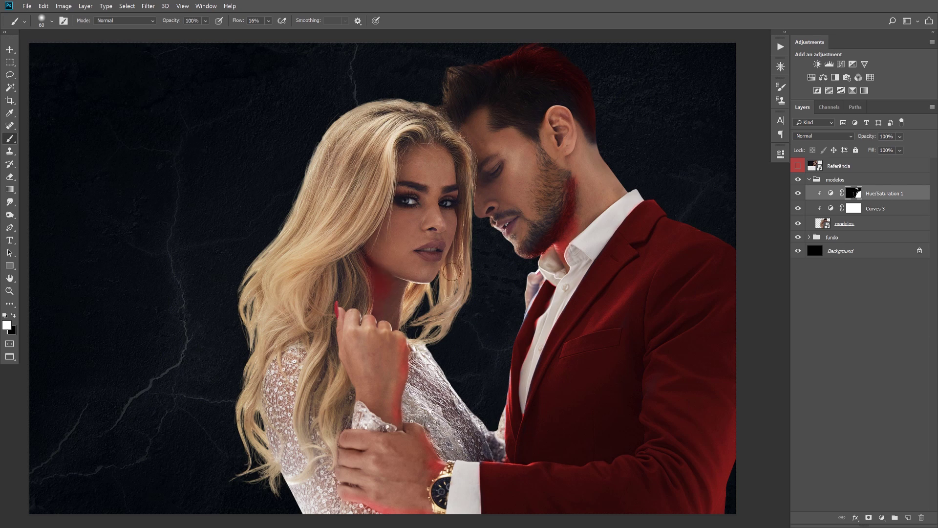
{"action": "key", "text": "bracketleft"}
{"action": "key", "text": "bracketleft"}
{"action": "key", "text": "bracketleft"}
{"action": "mouse_move", "coordinate": [433, 130]}
{"action": "left_mouse_down"}
{"action": "mouse_move", "coordinate": [465, 197]}
{"action": "mouse_move", "coordinate": [442, 324]}
{"action": "left_mouse_up"}
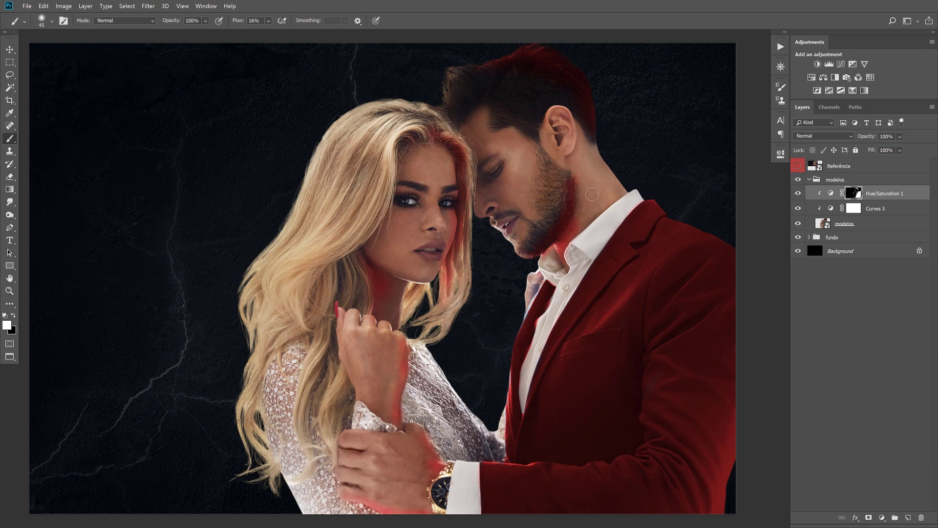
{"action": "key", "text": "x"}
Paint the red glow onto the woman's neck and lower the brush opacity.
{"action": "key", "text": "x"}
Reduce the red tint on her dress sleeve and rebalance the glow on her neck.
{"action": "key", "text": "x"}
{"action": "key", "text": "x"}
{"action": "key", "text": "x"}
{"action": "key", "text": "x"}
{"action": "left_click_drag", "start_coordinate": [372, 276], "coordinate": [396, 280]}
{"action": "key", "text": "x"}
{"action": "key", "text": "x"}
{"action": "key", "text": "x"}
{"action": "key", "text": "x"}
{"action": "left_click_drag", "start_coordinate": [172, 22], "coordinate": [145, 26]}
{"action": "key", "text": "bracketright"}
{"action": "key", "text": "bracketright"}
{"action": "key", "text": "bracketright"}
{"action": "key", "text": "bracketright"}
{"action": "key", "text": "bracketright"}
{"action": "key", "text": "bracketright"}
{"action": "key", "text": "bracketleft"}
{"action": "key", "text": "bracketleft"}
{"action": "key", "text": "bracketleft"}
{"action": "mouse_move", "coordinate": [450, 411]}
{"action": "left_mouse_down"}
{"action": "mouse_move", "coordinate": [455, 378]}
{"action": "mouse_move", "coordinate": [478, 450]}
{"action": "left_mouse_up"}
{"action": "key", "text": "bracketleft"}
{"action": "key", "text": "bracketleft"}
{"action": "key", "text": "bracketleft"}
{"action": "left_click_drag", "start_coordinate": [354, 266], "coordinate": [364, 286]}
{"action": "key", "text": "x"}
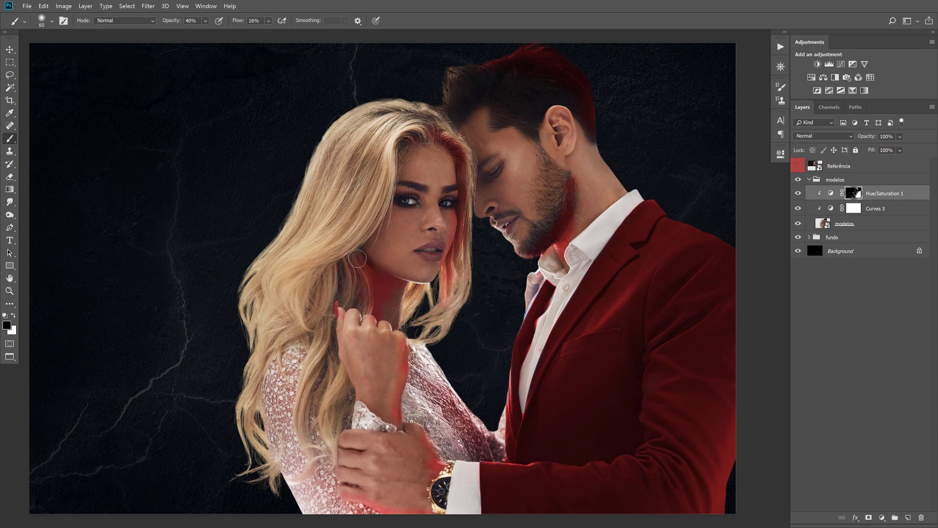
{"action": "left_click_drag", "start_coordinate": [349, 251], "coordinate": [367, 266]}
{"action": "key", "text": "x"}
{"action": "key", "text": "x"}
{"action": "key", "text": "x"}
{"action": "key", "text": "x"}
{"action": "key", "text": "x"}
{"action": "key", "text": "x"}
{"action": "key", "text": "x"}
{"action": "key", "text": "x"}
{"action": "key", "text": "x"}
{"action": "key", "text": "x"}
{"action": "key", "text": "x"}
Compare against the Referência photo, then add a Curves 4 adjustment clipped to Hue/Saturation 1.
{"action": "left_click", "coordinate": [798, 166]}
{"action": "left_click", "coordinate": [798, 166]}
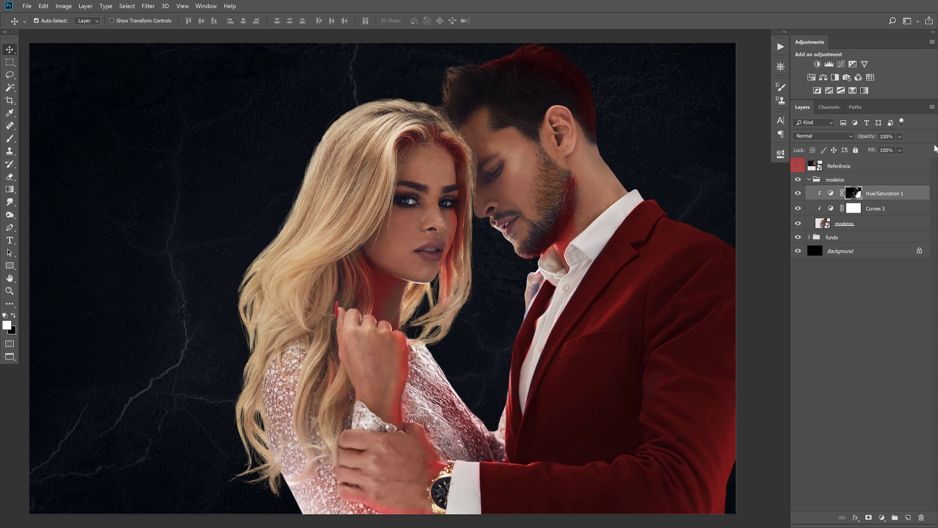
{"action": "left_click", "coordinate": [798, 166]}
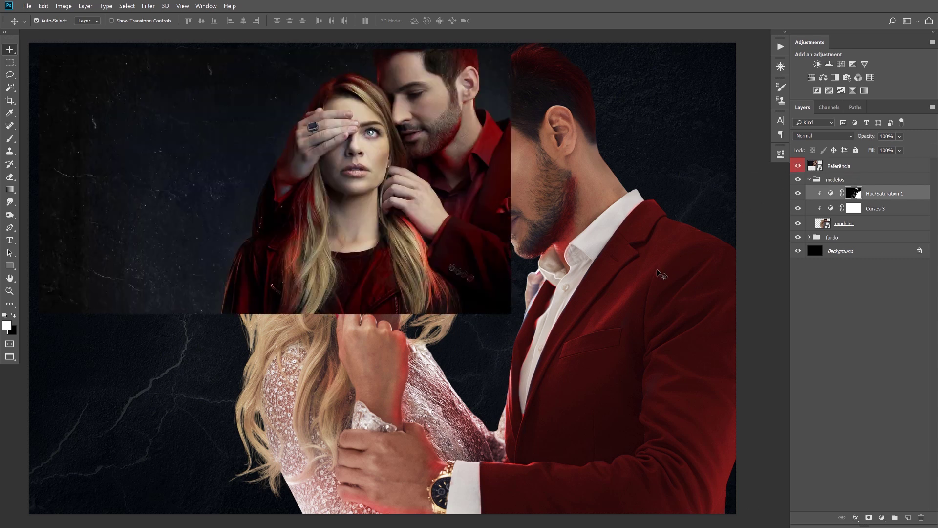
{"action": "left_click", "coordinate": [798, 166]}
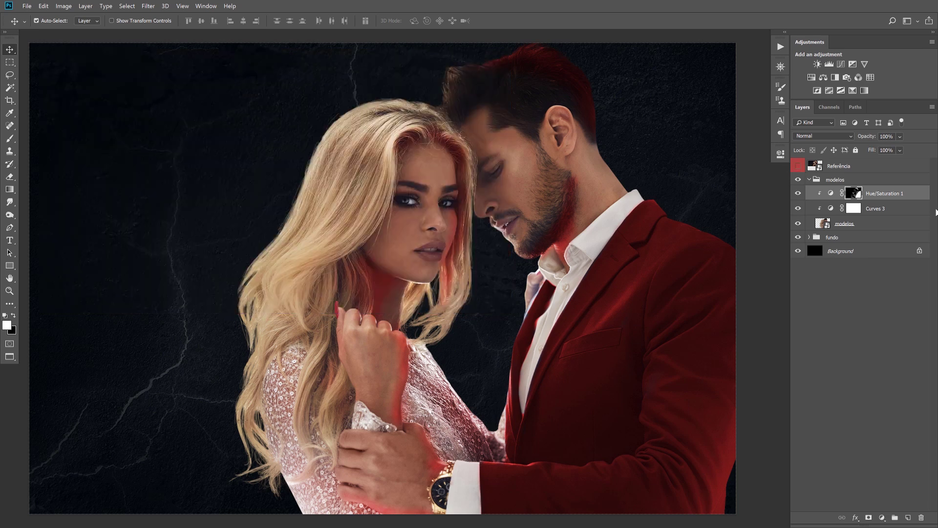
{"action": "left_click", "coordinate": [841, 64]}
{"action": "left_click", "coordinate": [876, 200], "text": "alt"}
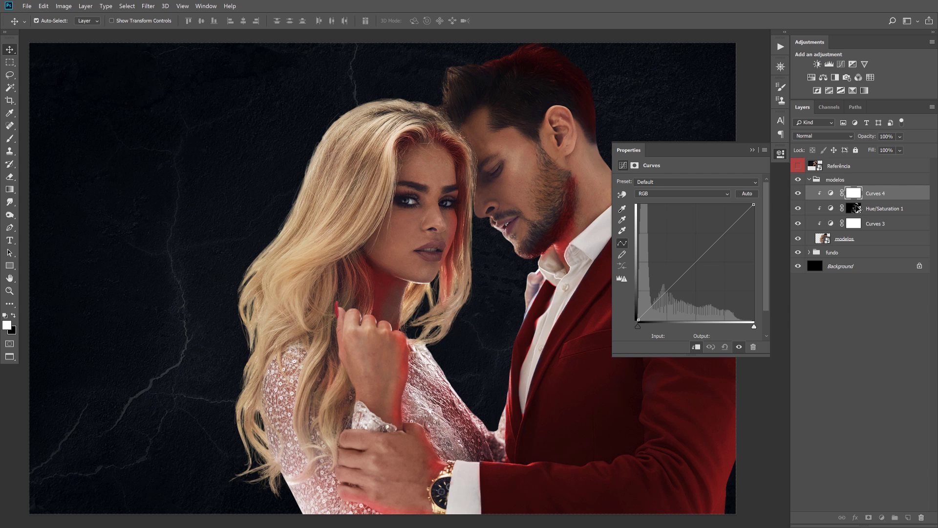
Copy the Hue/Saturation 1 mask onto Curves 4 and lower its highlights to Output 204.
{"action": "left_click_drag", "start_coordinate": [857, 211], "coordinate": [859, 194]}
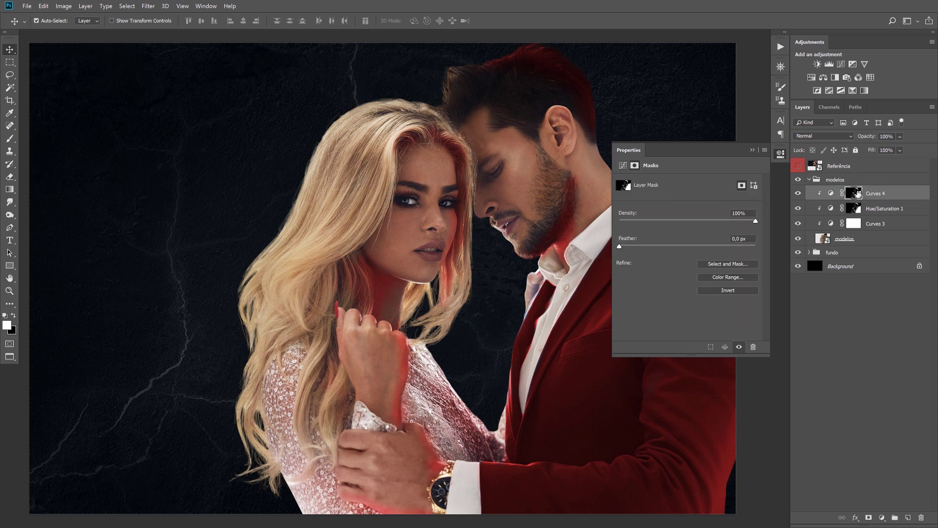
{"action": "left_click", "coordinate": [831, 193]}
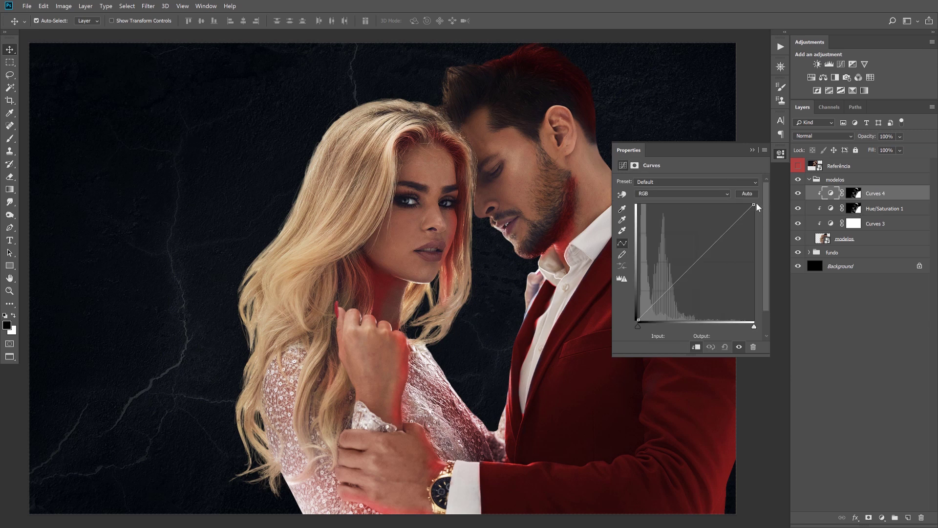
{"action": "left_click_drag", "start_coordinate": [754, 206], "coordinate": [766, 222]}
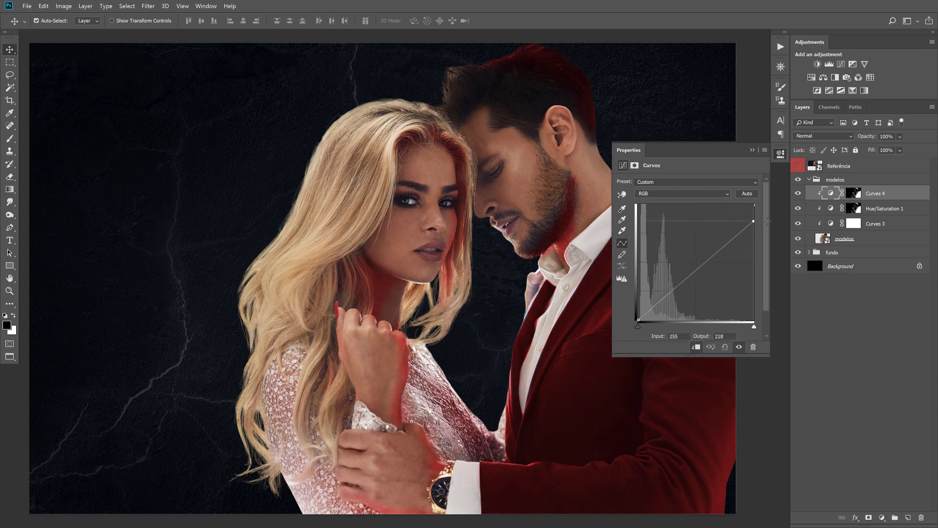
{"action": "left_click", "coordinate": [798, 166]}
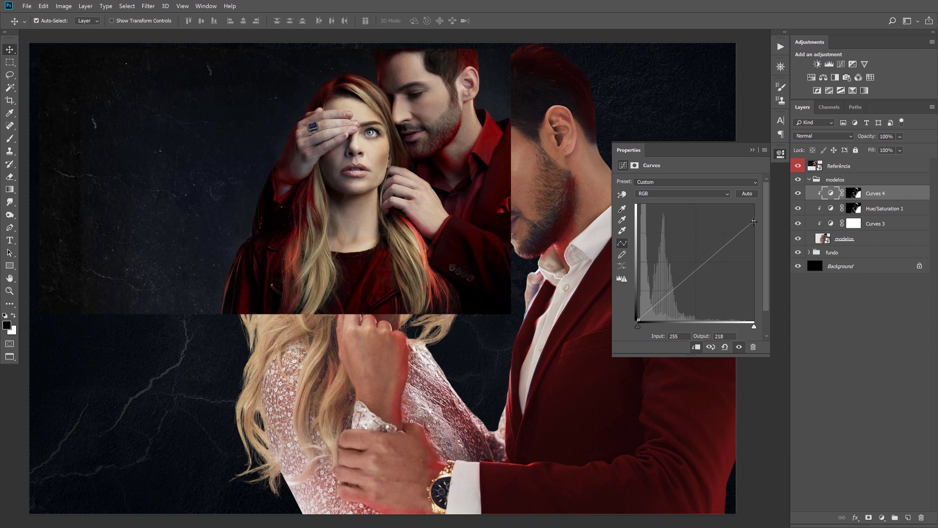
{"action": "left_click_drag", "start_coordinate": [754, 222], "coordinate": [753, 228]}
Compare Curves 4 on and off against the reference, then select Curves 3.
{"action": "left_click", "coordinate": [798, 166]}
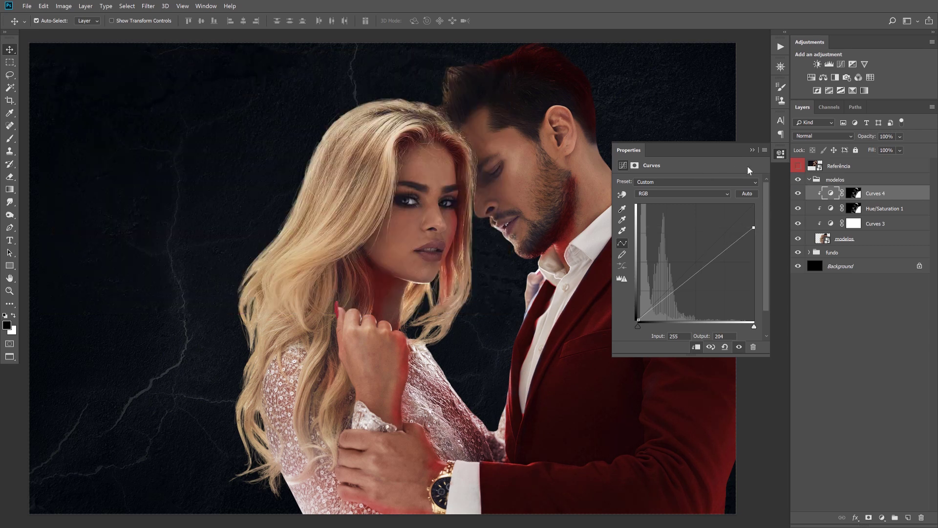
{"action": "left_click", "coordinate": [799, 193]}
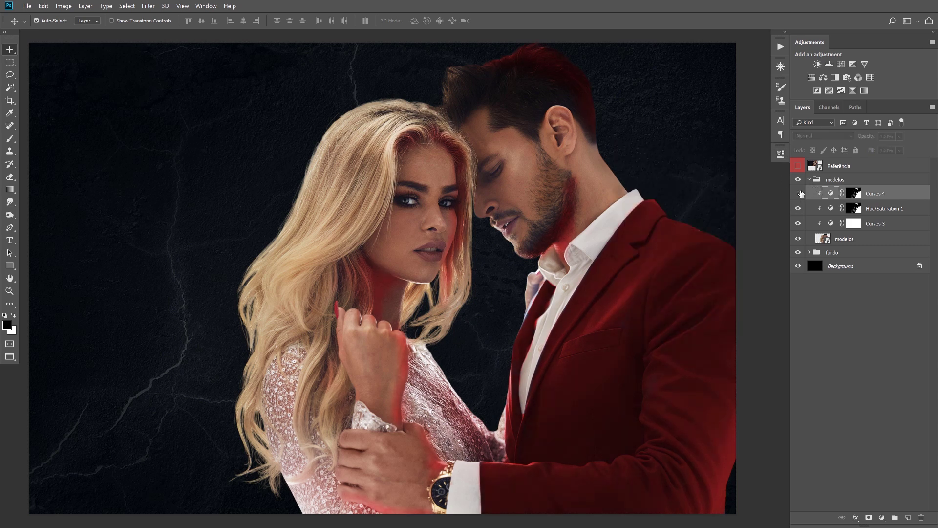
{"action": "left_click", "coordinate": [799, 193]}
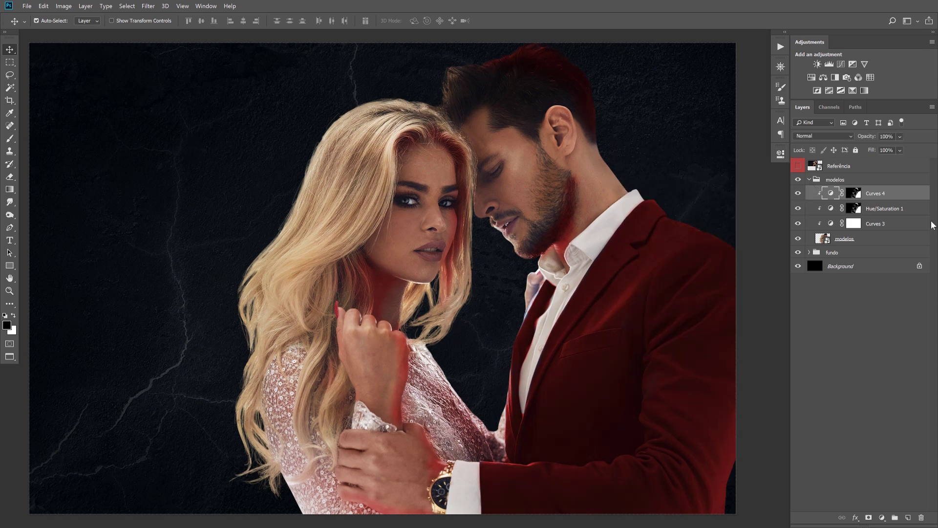
{"action": "left_click", "coordinate": [798, 166]}
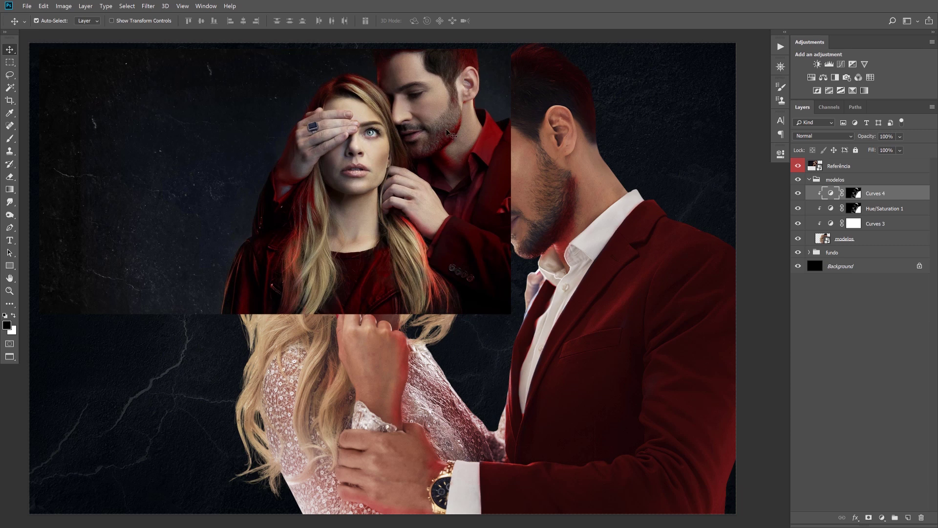
{"action": "left_click", "coordinate": [798, 165]}
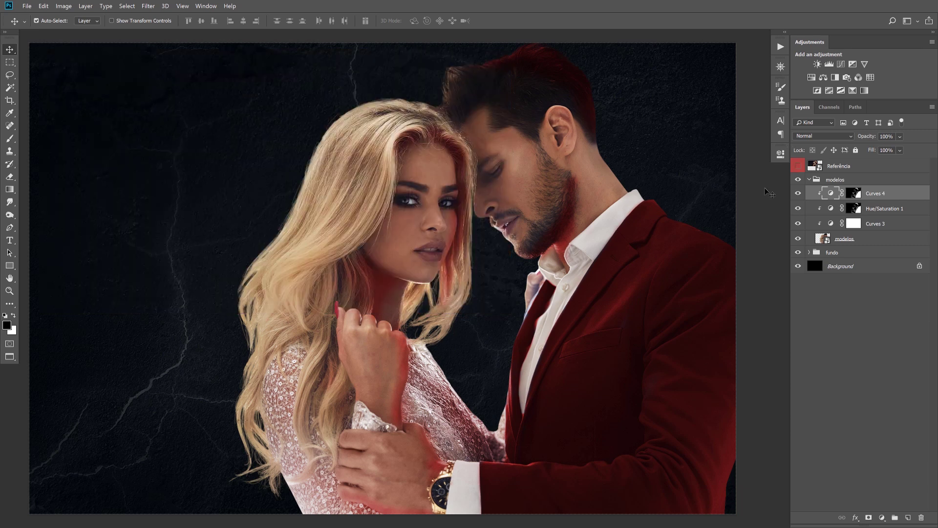
{"action": "left_click", "coordinate": [887, 226]}
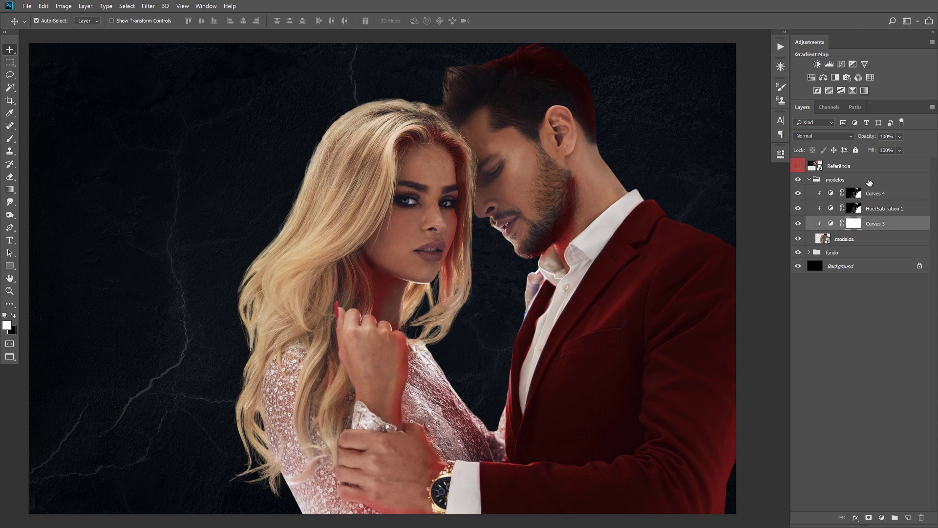
Add a Hue/Saturation layer above Curves 3 with Saturation set to -15.
{"action": "left_click", "coordinate": [812, 77]}
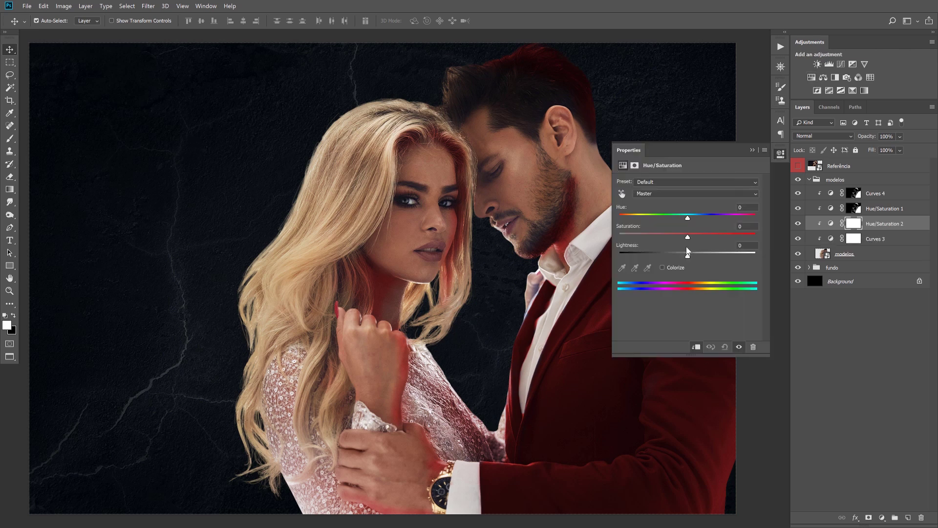
{"action": "left_click_drag", "start_coordinate": [688, 239], "coordinate": [678, 240]}
{"action": "left_click_drag", "start_coordinate": [677, 240], "coordinate": [678, 240]}
{"action": "left_click", "coordinate": [752, 150]}
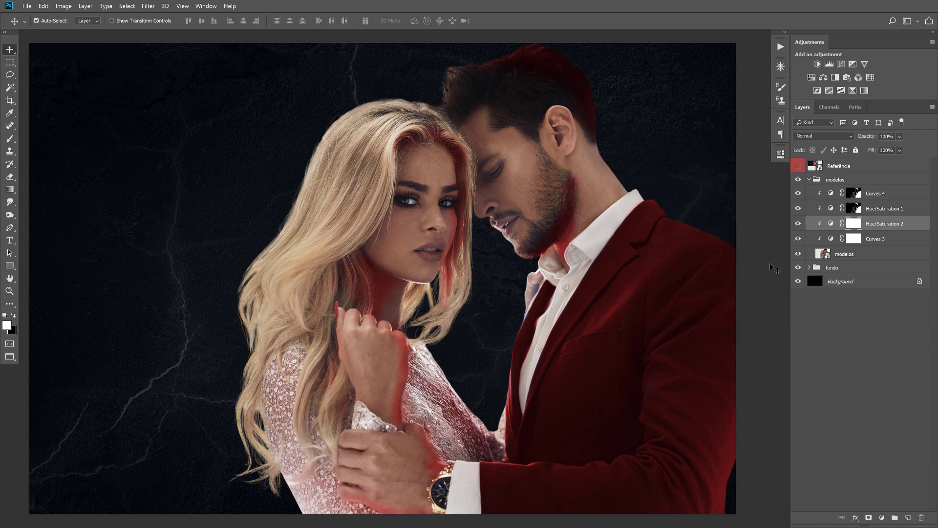
Nudge the Curves 3 upper point down slightly and compare with the reference photo.
{"action": "left_click", "coordinate": [831, 239]}
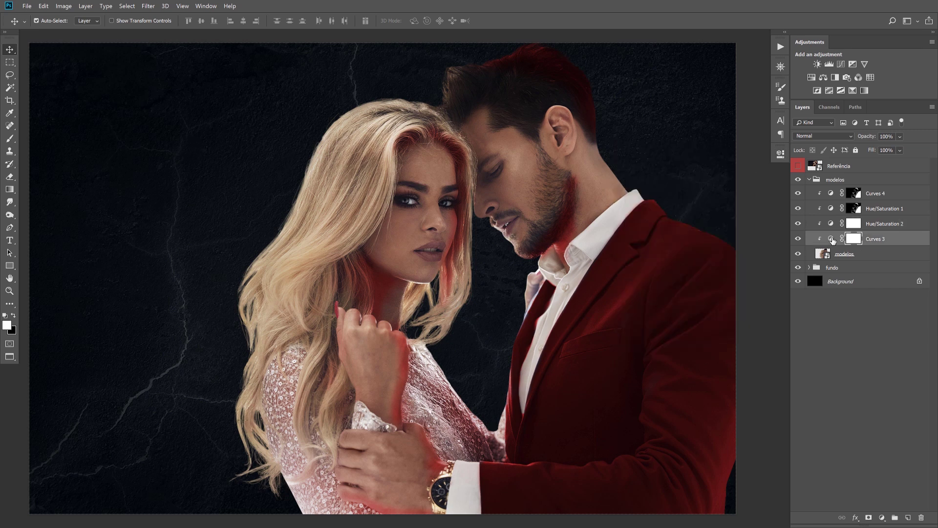
{"action": "left_click", "coordinate": [780, 153]}
{"action": "left_click", "coordinate": [659, 303]}
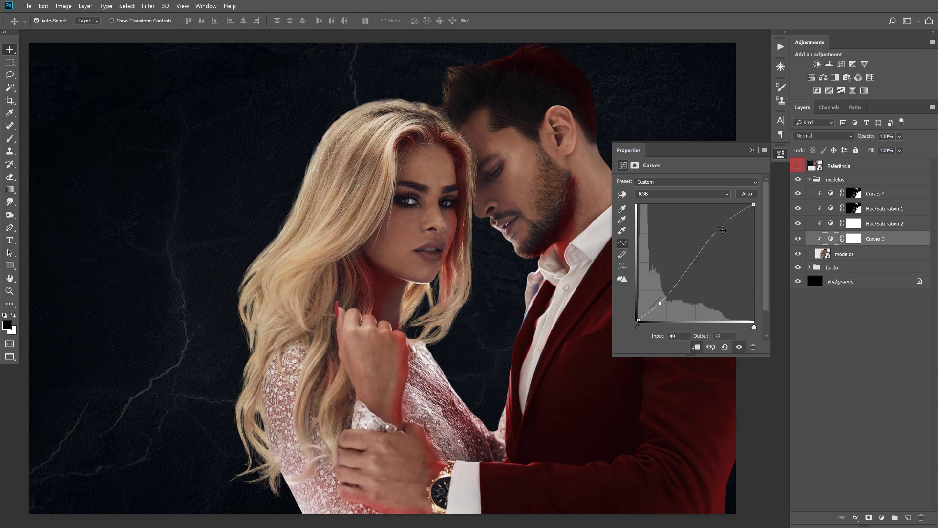
{"action": "left_click_drag", "start_coordinate": [720, 228], "coordinate": [720, 230]}
{"action": "left_click", "coordinate": [752, 150]}
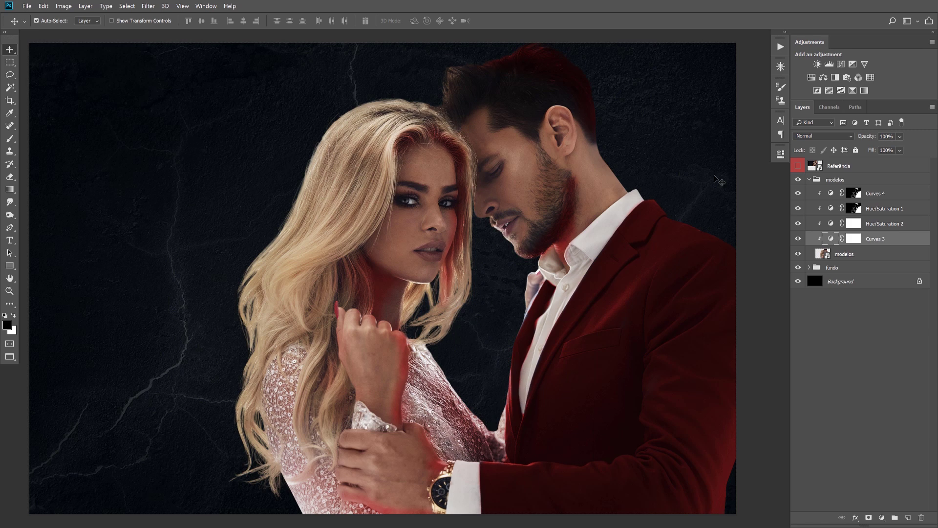
{"action": "left_click", "coordinate": [798, 166]}
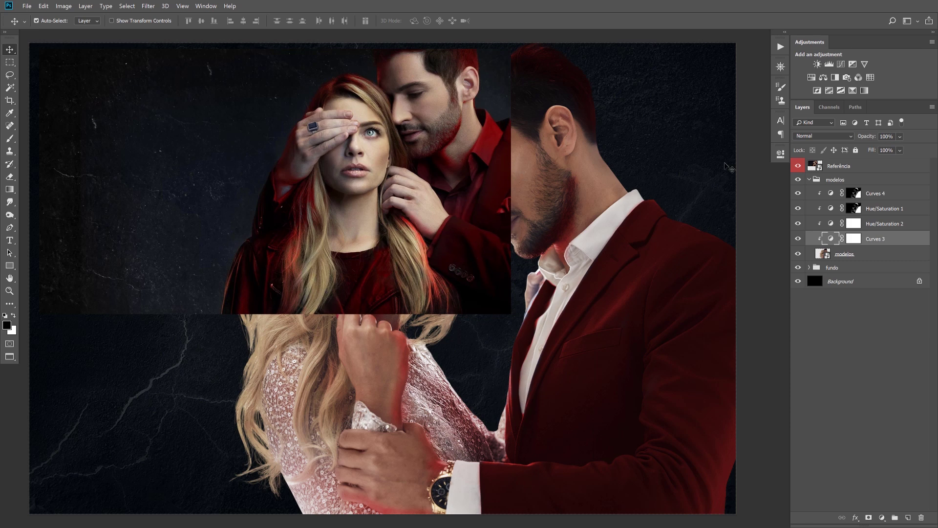
{"action": "left_click", "coordinate": [798, 167]}
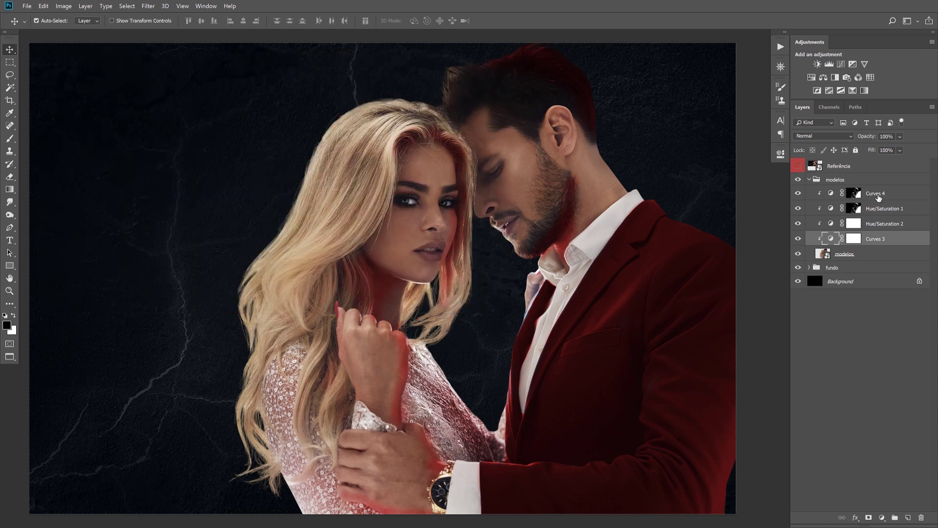
Add a clipped Curves 5 adjustment above Curves 4 with a raised brightening point.
{"action": "left_click", "coordinate": [882, 190]}
{"action": "left_click", "coordinate": [841, 64]}
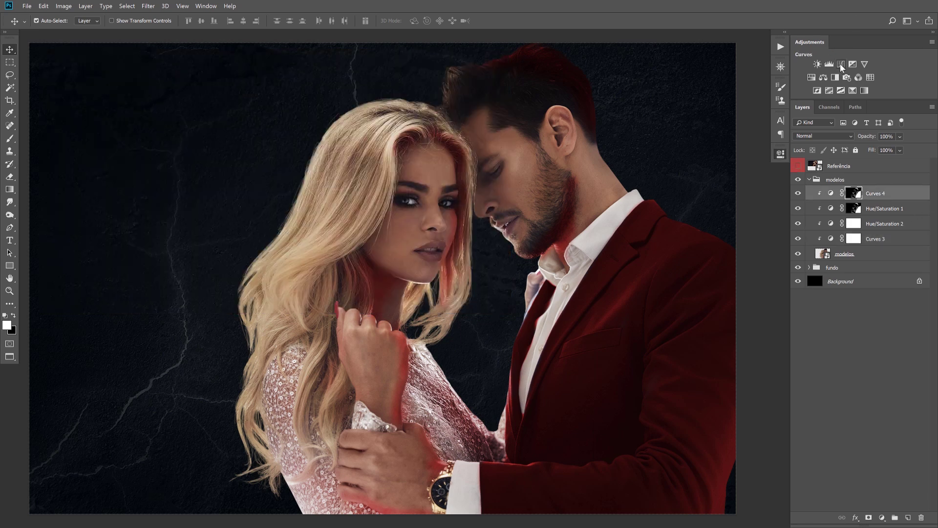
{"action": "left_click", "coordinate": [696, 346]}
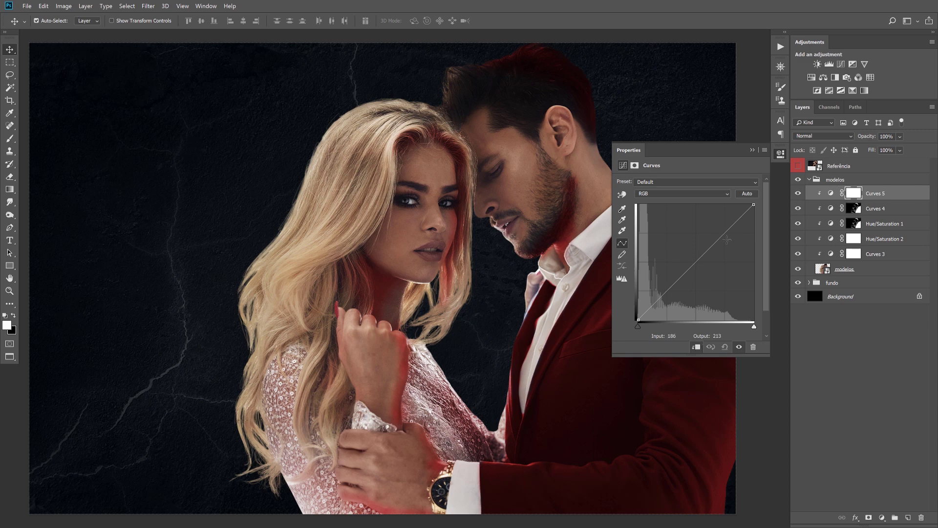
{"action": "left_click_drag", "start_coordinate": [706, 253], "coordinate": [708, 227]}
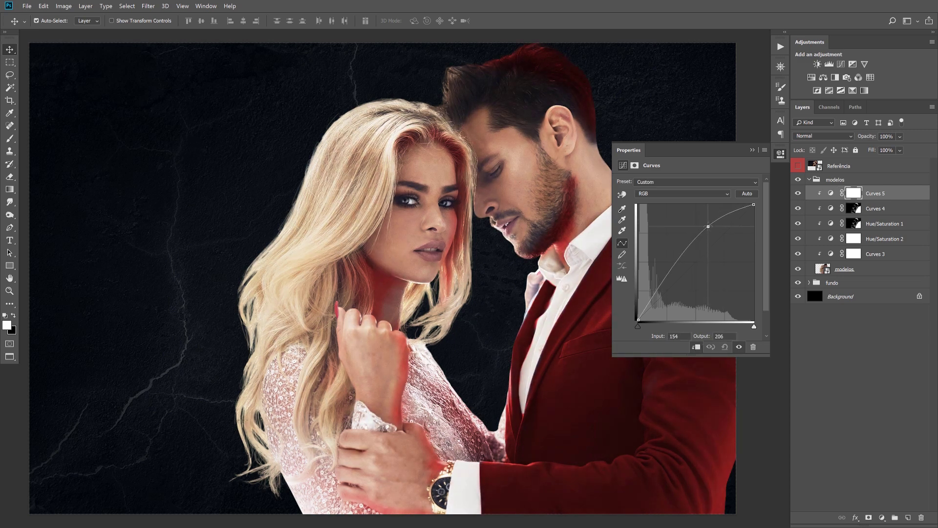
{"action": "left_click", "coordinate": [752, 150]}
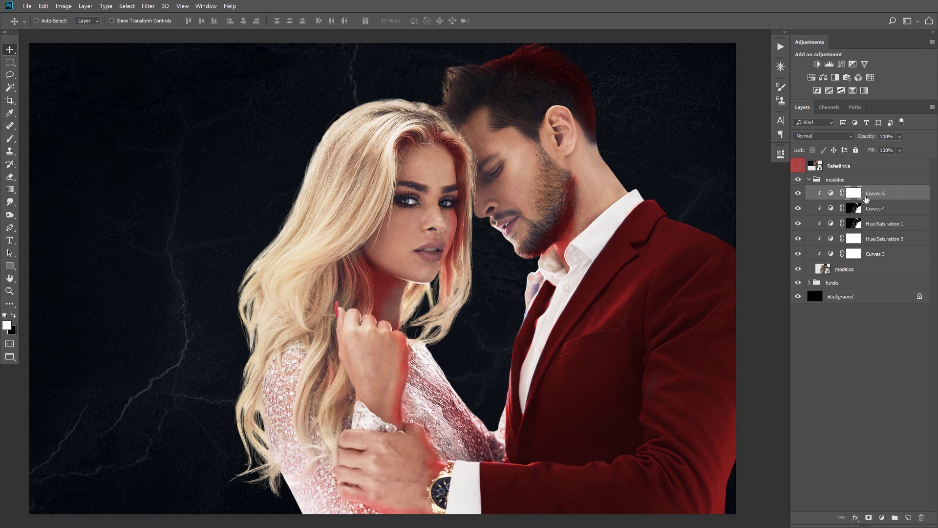
Invert the Curves 5 mask and drag radial gradient light spots over both faces.
{"action": "key", "text": "ctrl+i"}
{"action": "type", "text": "Curves 4"}
{"action": "key", "text": "Return"}
{"action": "left_click", "coordinate": [10, 189]}
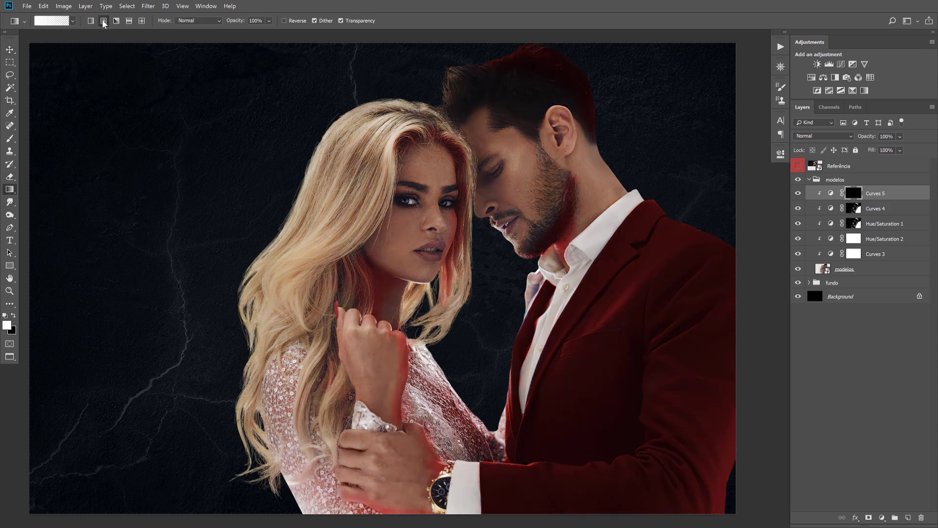
{"action": "right_click", "coordinate": [315, 130]}
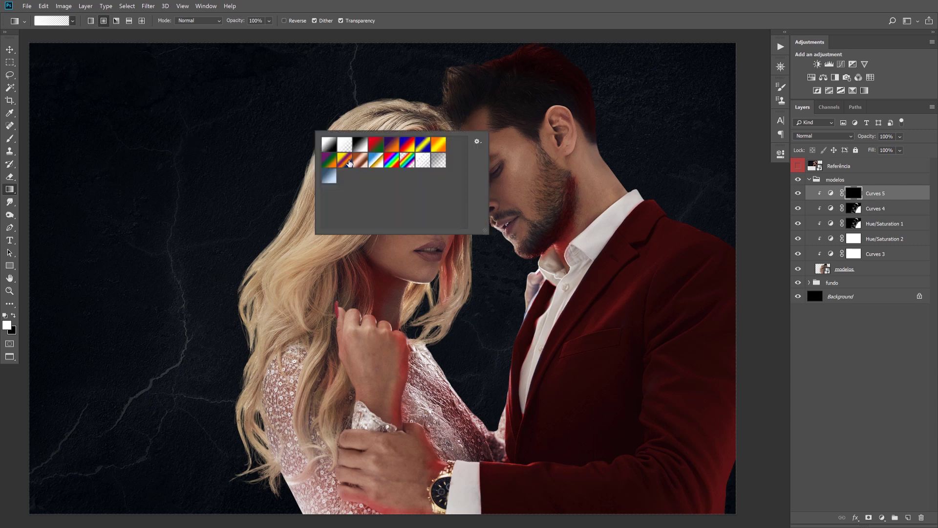
{"action": "key", "text": "Escape"}
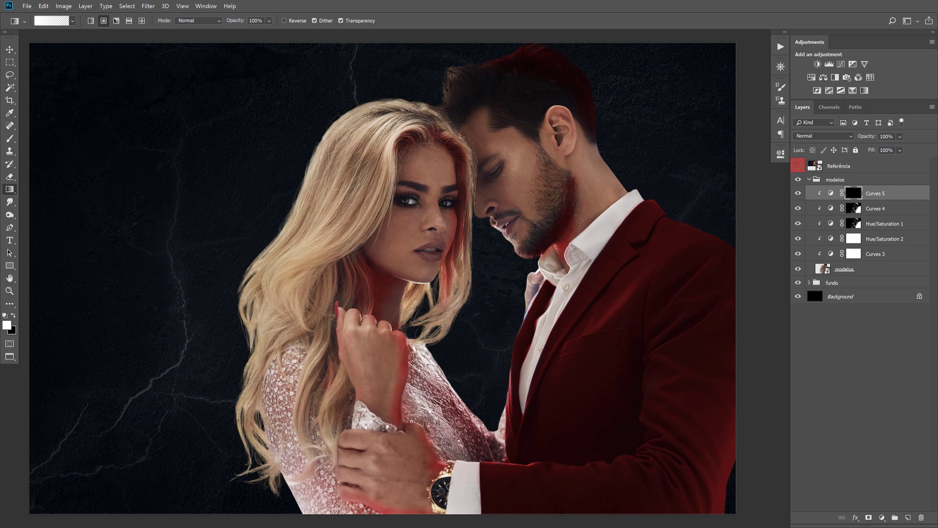
{"action": "left_click_drag", "start_coordinate": [513, 180], "coordinate": [596, 282]}
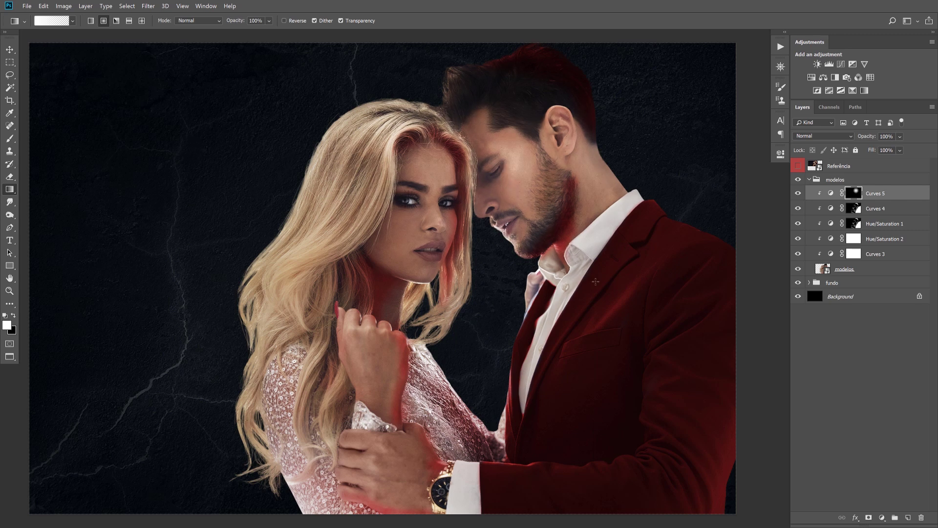
{"action": "left_click_drag", "start_coordinate": [426, 210], "coordinate": [473, 308]}
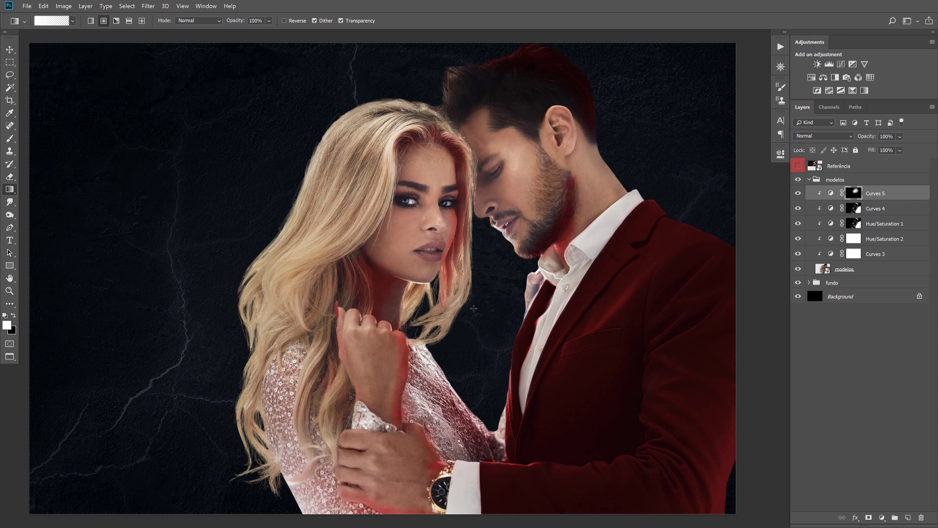
{"action": "left_click", "coordinate": [798, 193]}
Lift the Curves 5 curve to Output 203 at Input 160 and compare faces on and off.
{"action": "double_click", "coordinate": [832, 194]}
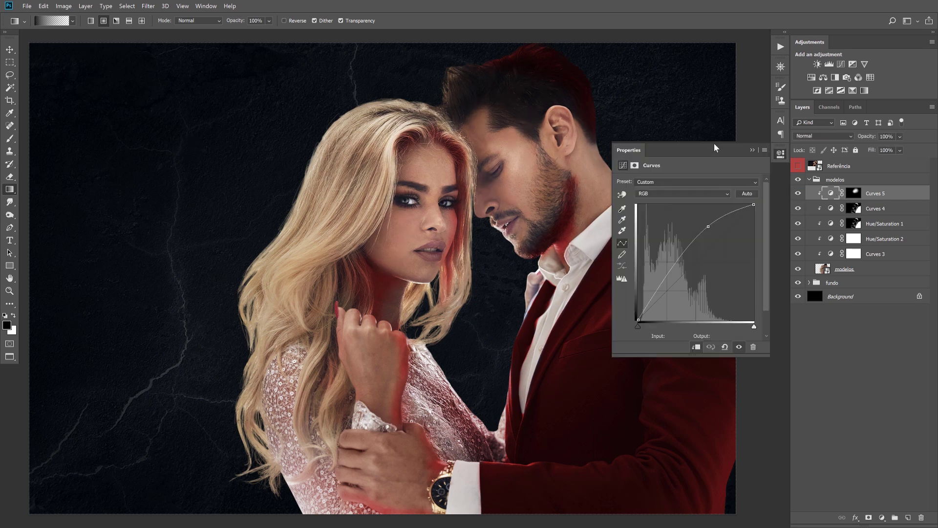
{"action": "left_click_drag", "start_coordinate": [707, 230], "coordinate": [711, 228]}
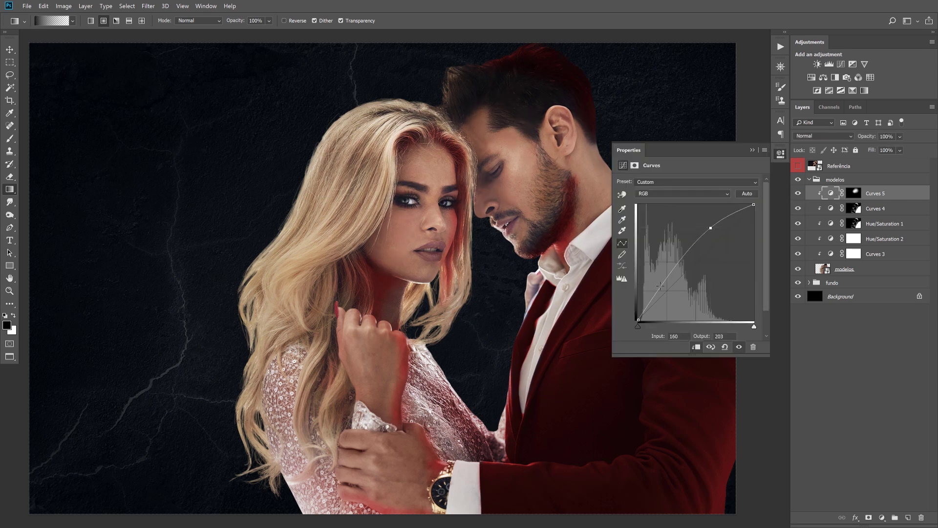
{"action": "left_click_drag", "start_coordinate": [661, 288], "coordinate": [659, 289]}
{"action": "left_click", "coordinate": [752, 150]}
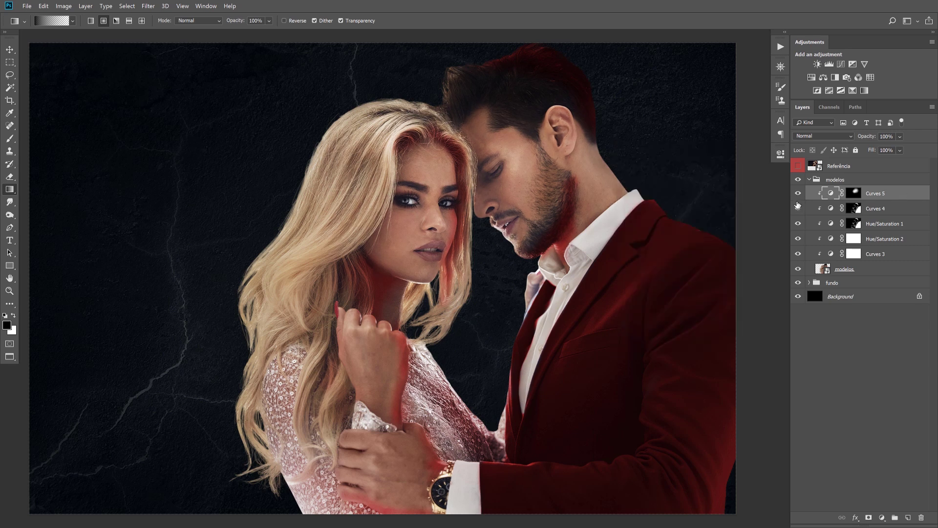
{"action": "left_click", "coordinate": [797, 195]}
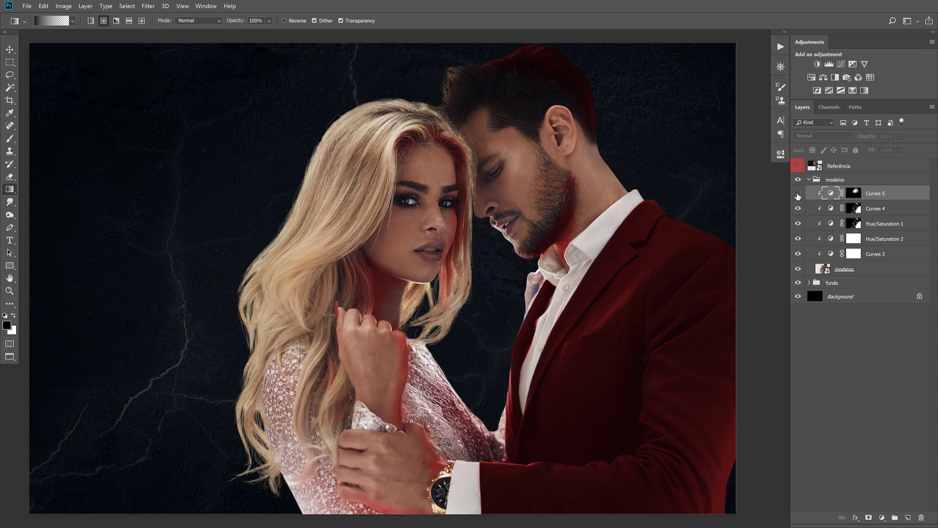
{"action": "left_click", "coordinate": [798, 195]}
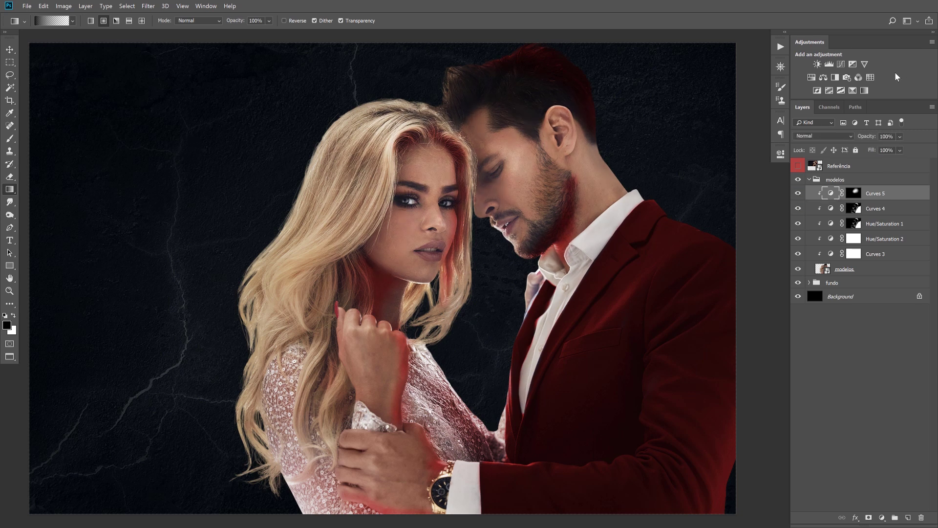
Add a Curves 6 clipped to the couple, darkening the midtones and lowering the highlights to 191.
{"action": "left_click", "coordinate": [841, 65]}
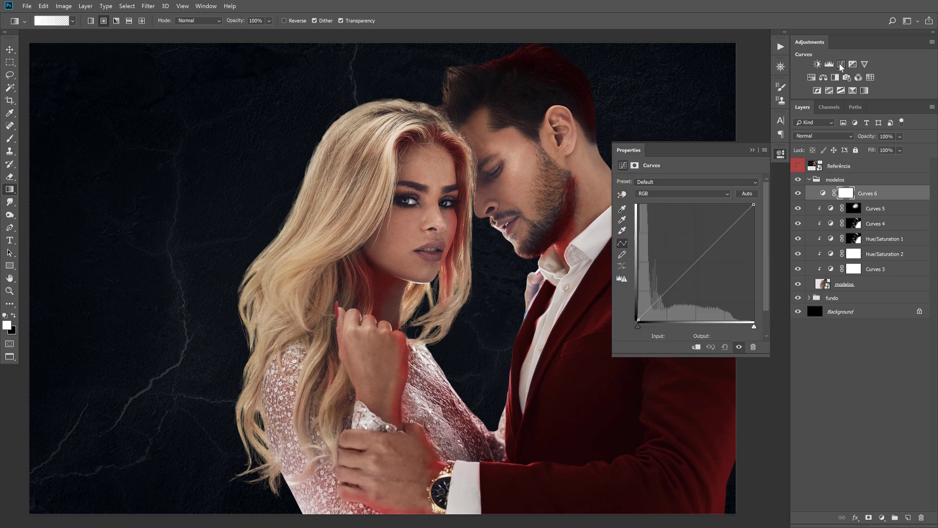
{"action": "left_click", "coordinate": [696, 347]}
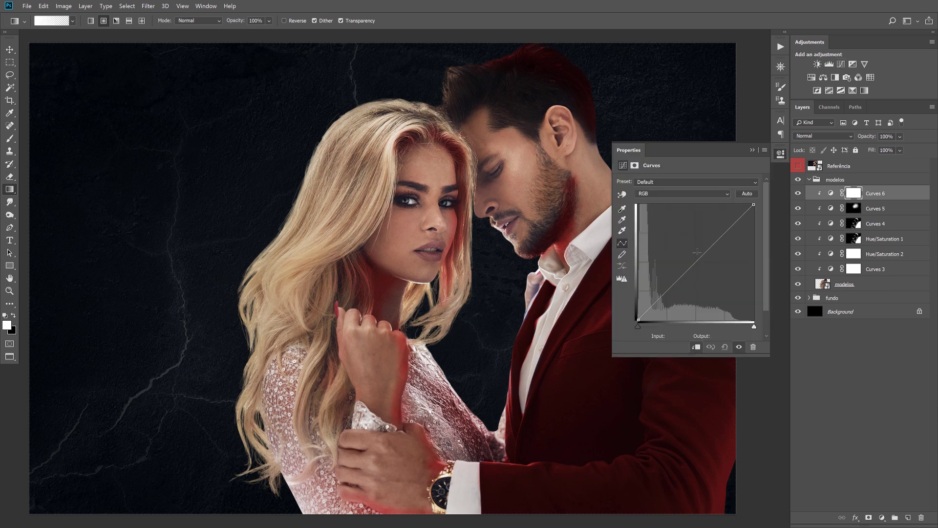
{"action": "left_click_drag", "start_coordinate": [700, 264], "coordinate": [702, 266]}
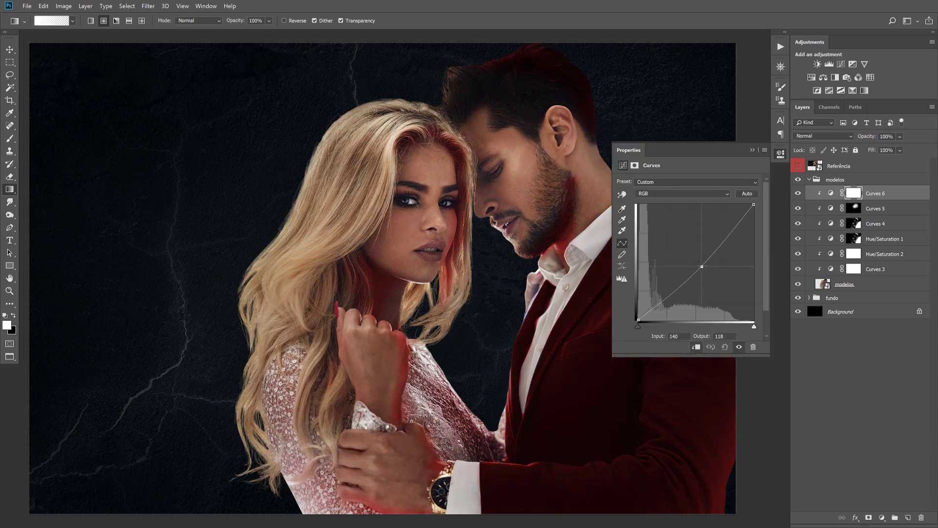
{"action": "left_click_drag", "start_coordinate": [754, 204], "coordinate": [753, 223]}
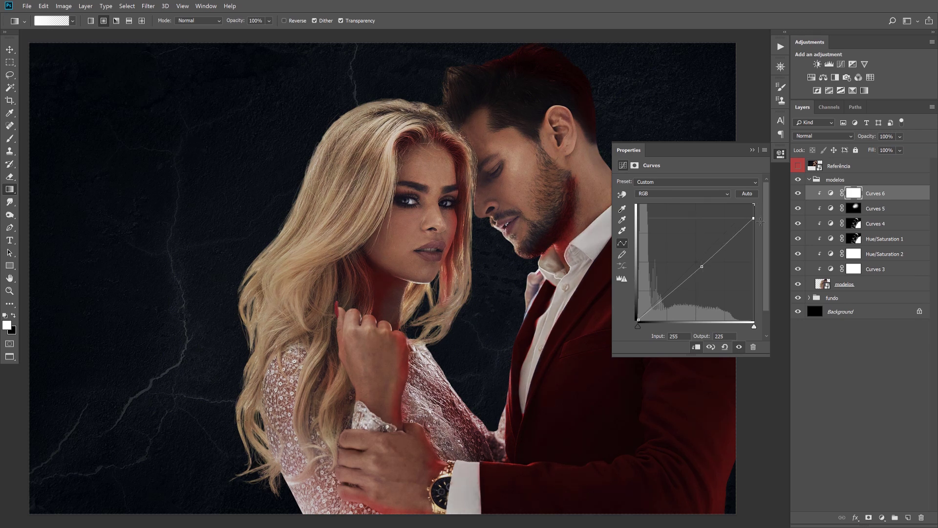
{"action": "left_click_drag", "start_coordinate": [703, 267], "coordinate": [702, 272]}
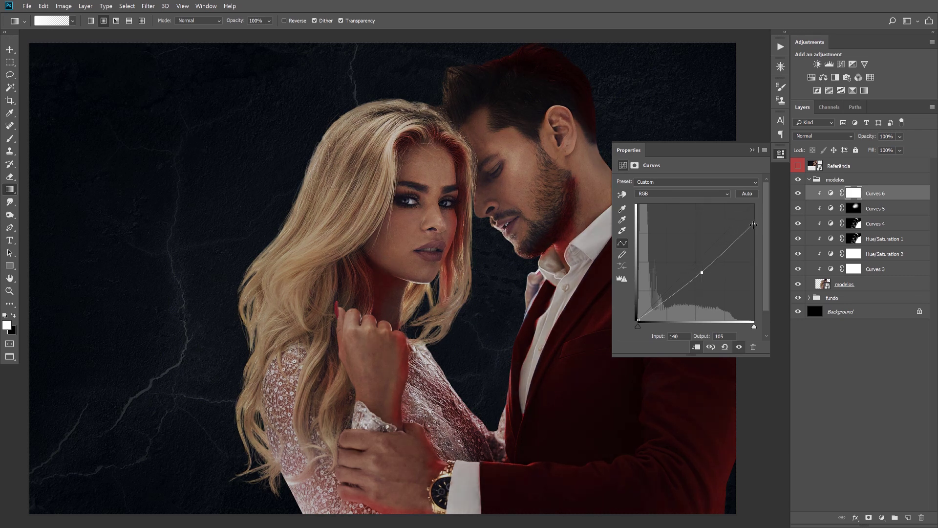
{"action": "left_click_drag", "start_coordinate": [753, 223], "coordinate": [753, 233]}
{"action": "left_click", "coordinate": [753, 150]}
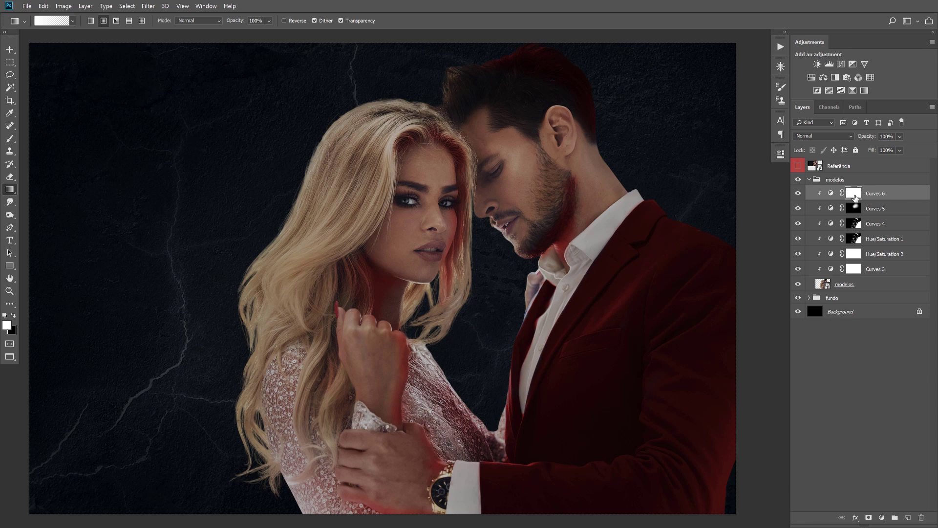
Invert the Curves 6 mask to black and set a soft brush: 100% opacity, 39% flow, size 500.
{"action": "key", "text": "ctrl+i"}
{"action": "key", "text": "b"}
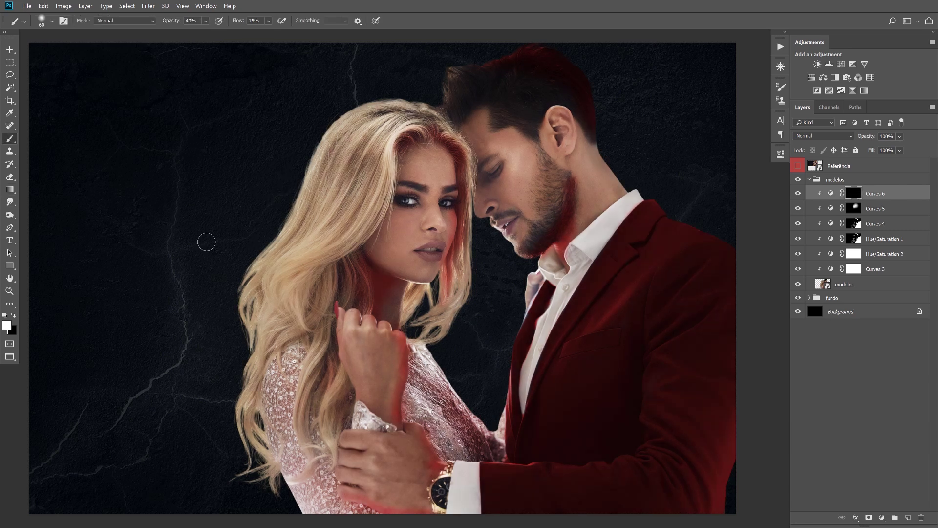
{"action": "key", "text": "bracketright"}
{"action": "key", "text": "bracketright"}
{"action": "key", "text": "bracketright"}
{"action": "key", "text": "0"}
{"action": "left_click_drag", "start_coordinate": [236, 25], "coordinate": [247, 24]}
{"action": "key", "text": "bracketright"}
{"action": "right_click", "coordinate": [624, 208]}
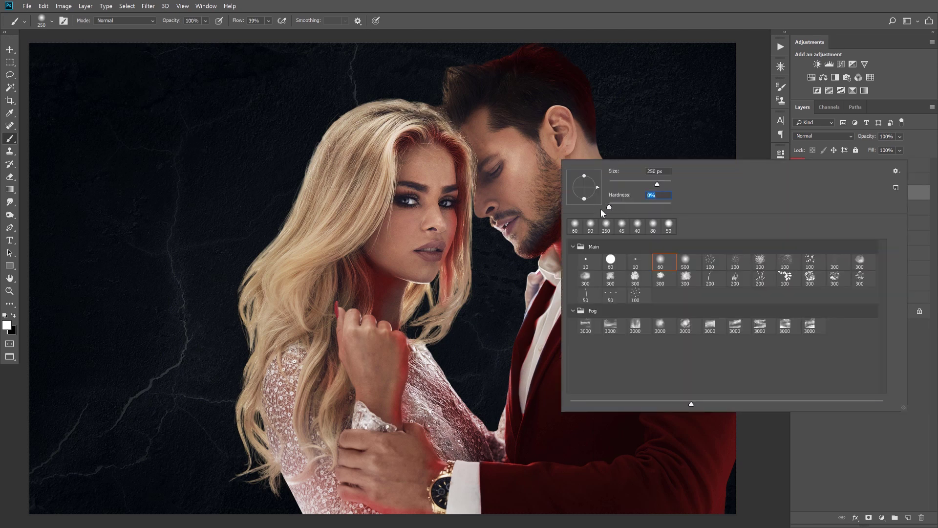
{"action": "key", "text": "Return"}
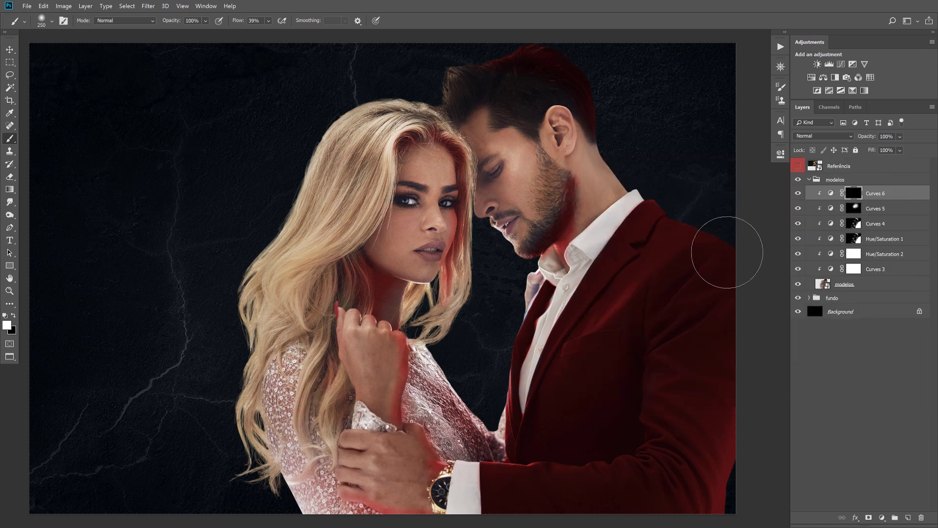
{"action": "key", "text": "bracketright"}
{"action": "key", "text": "bracketright"}
{"action": "key", "text": "bracketright"}
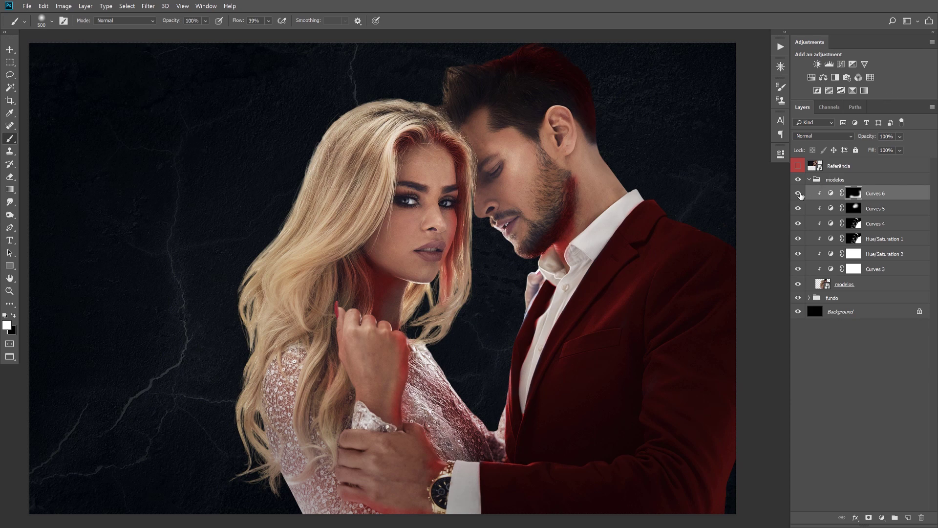
{"action": "left_click", "coordinate": [799, 194]}
{"action": "left_click", "coordinate": [798, 194]}
{"action": "scroll", "coordinate": [473, 307], "scroll_direction": "down", "scroll_amount": 2}
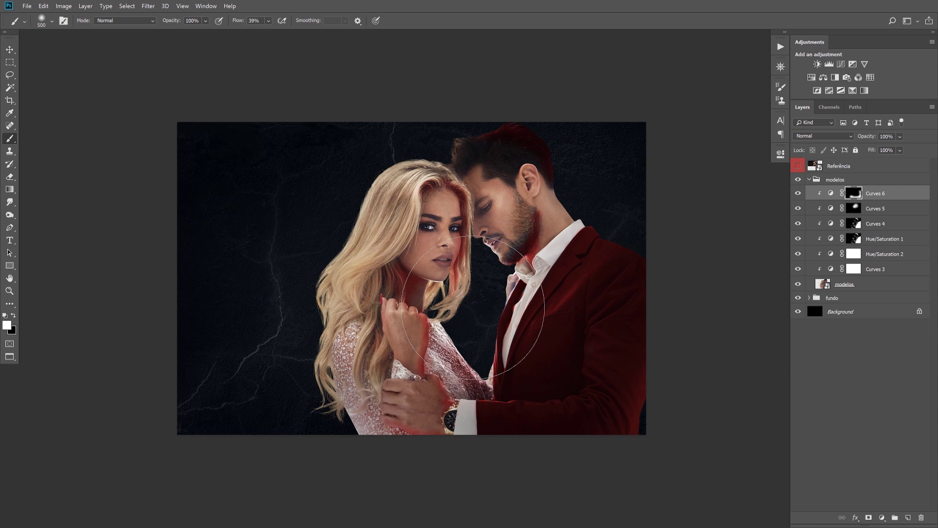
{"action": "key", "text": "v"}
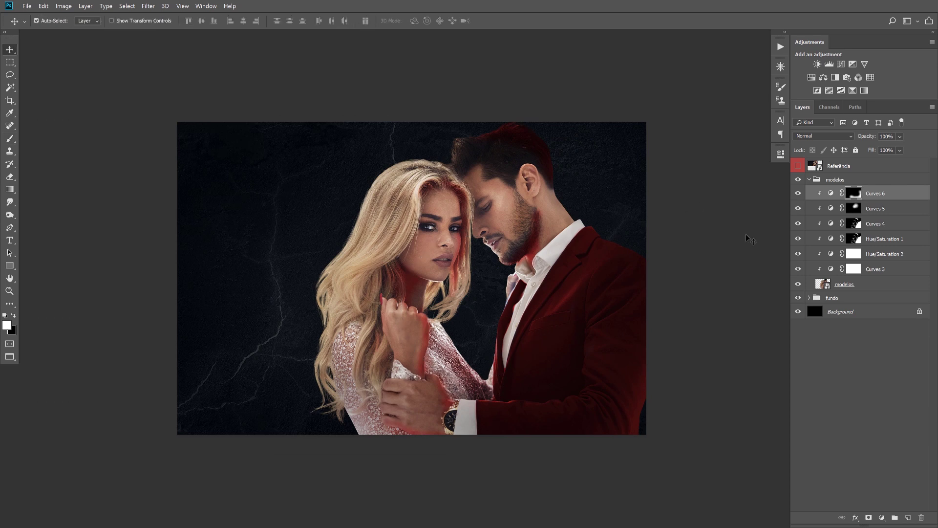
{"action": "left_click_drag", "start_coordinate": [798, 193], "coordinate": [802, 275]}
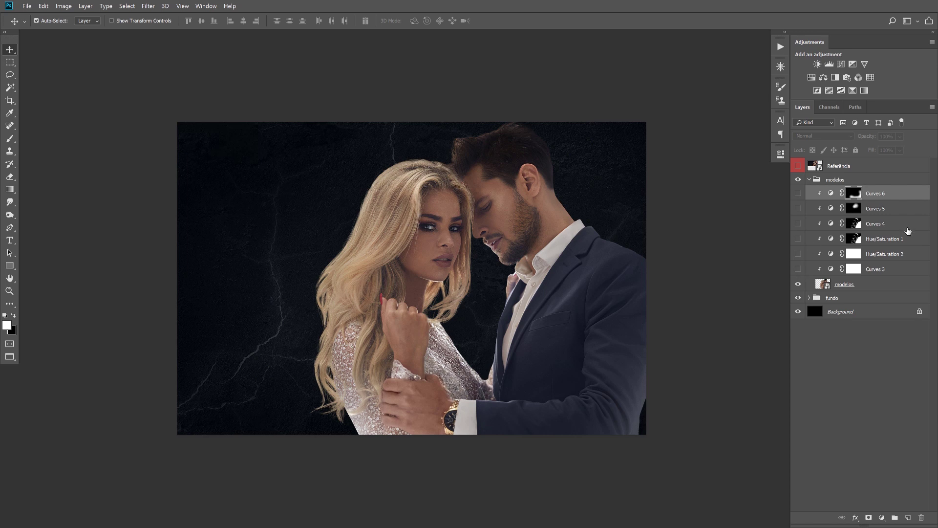
{"action": "left_click_drag", "start_coordinate": [799, 268], "coordinate": [804, 210]}
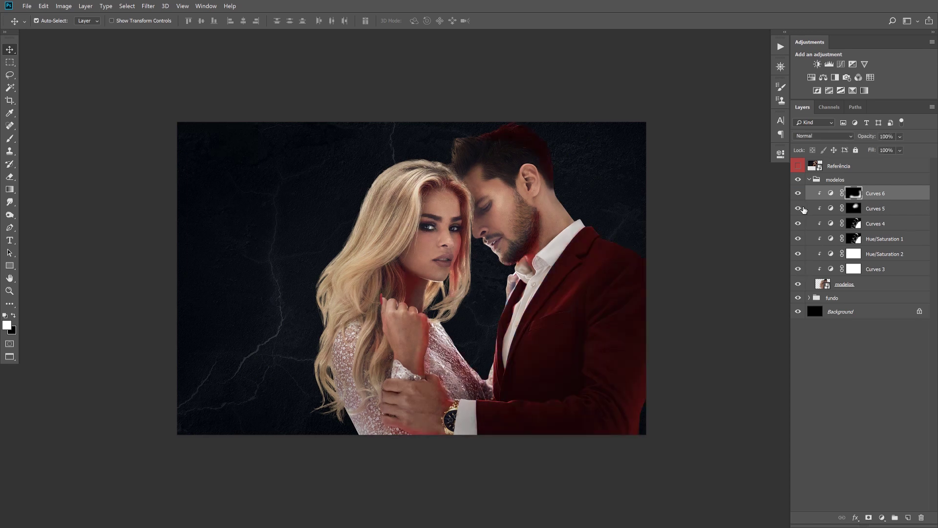